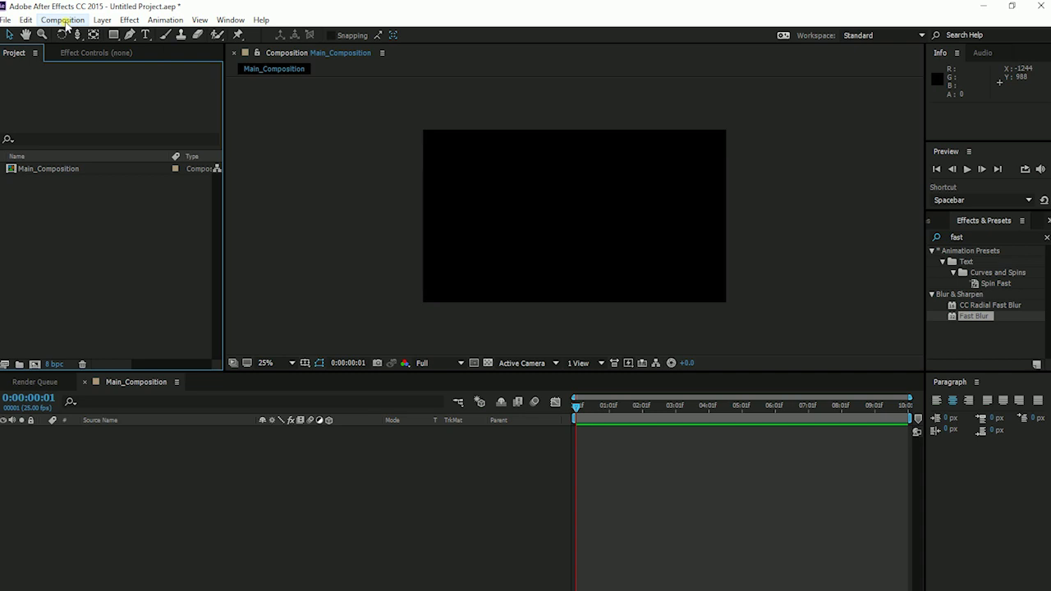
pyautogui.click(66, 21)
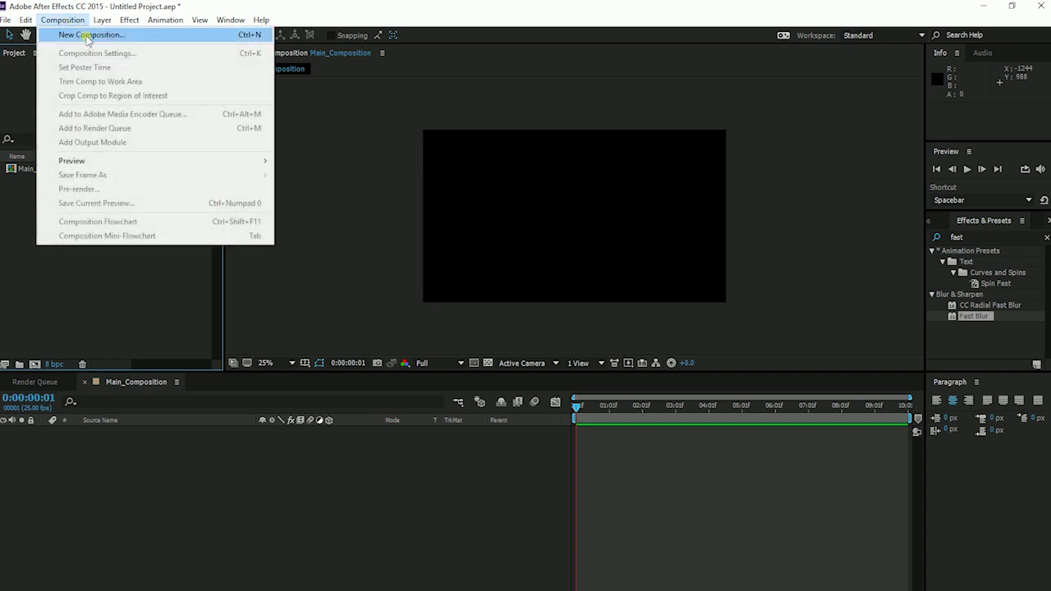
pyautogui.click(87, 35)
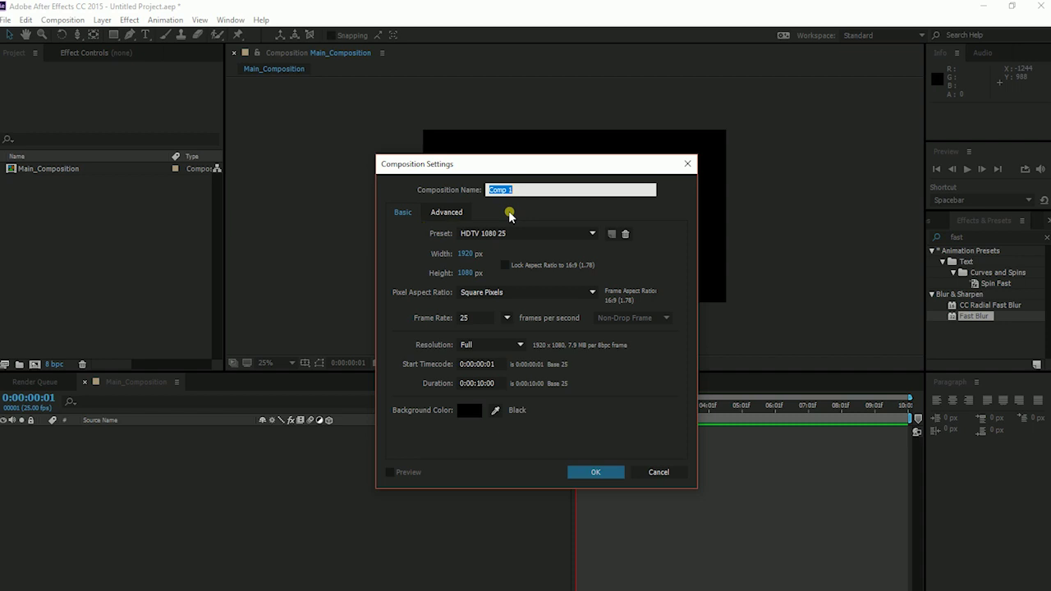
pyautogui.write('Ma')
pyautogui.press('Tab')
pyautogui.click(513, 191)
pyautogui.click(479, 383)
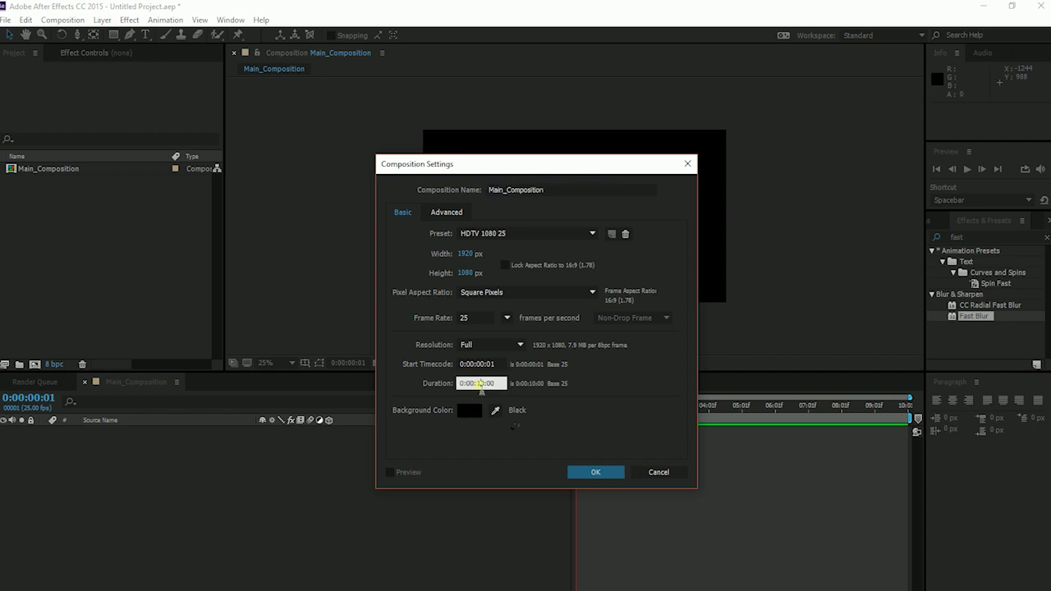
# Step: Confirm the composition and add a comp-sized solid layer named Element3D
pyautogui.click(592, 471)
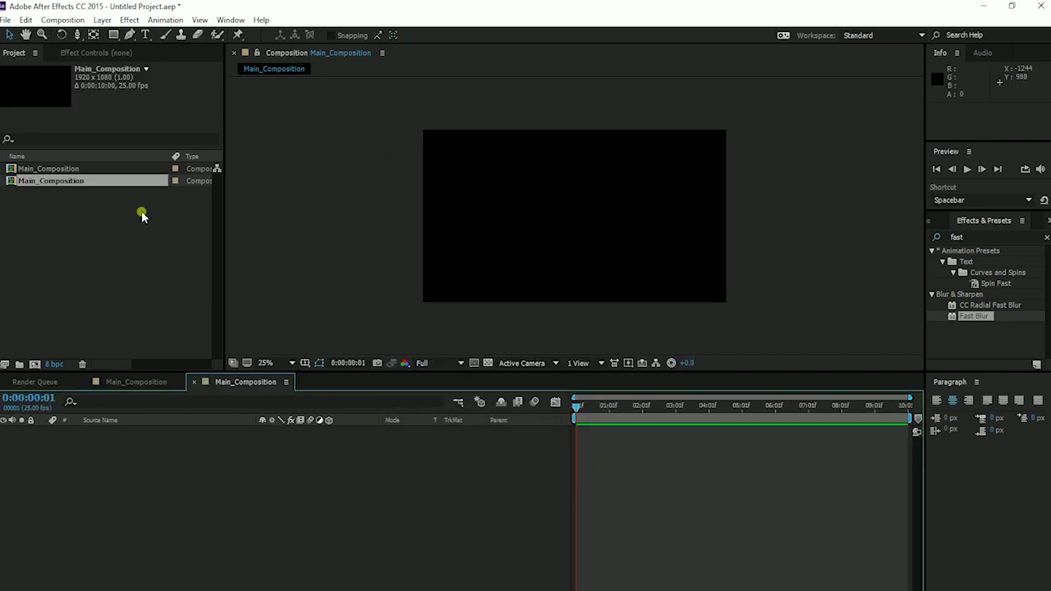
pyautogui.click(107, 22)
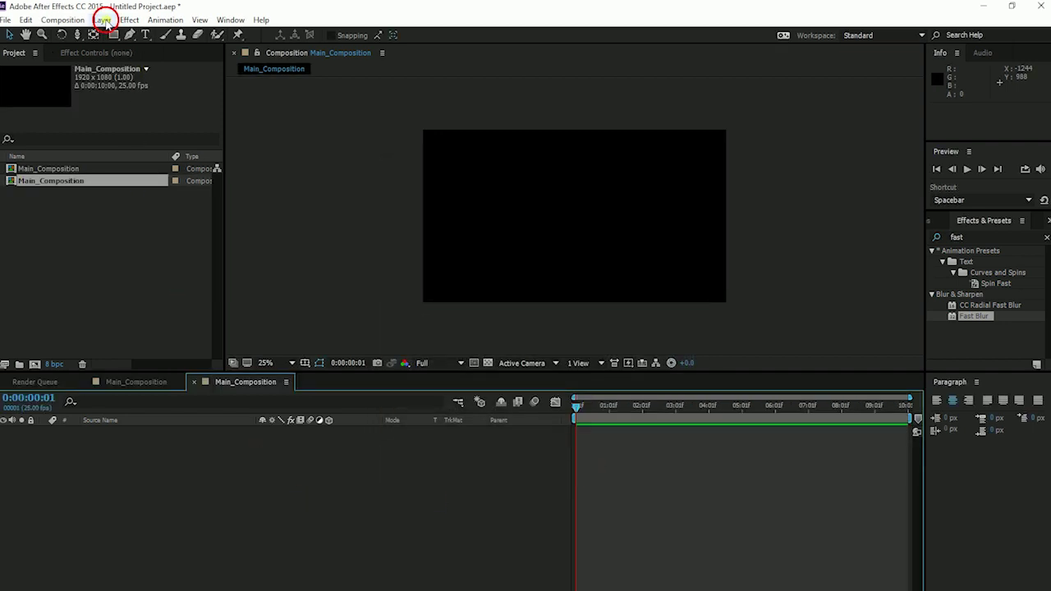
pyautogui.moveTo(117, 35)
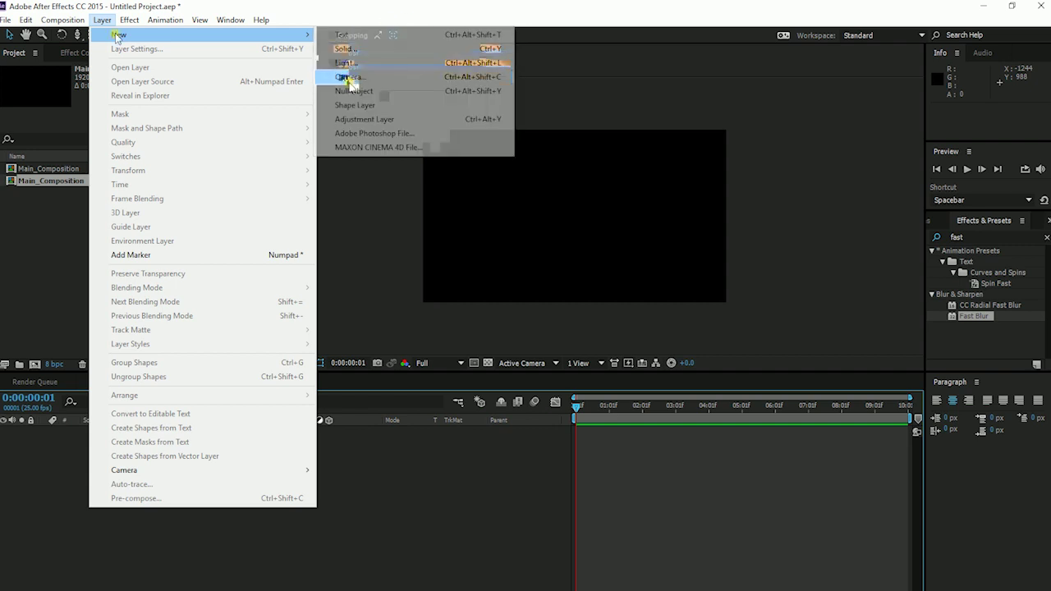
pyautogui.click(345, 50)
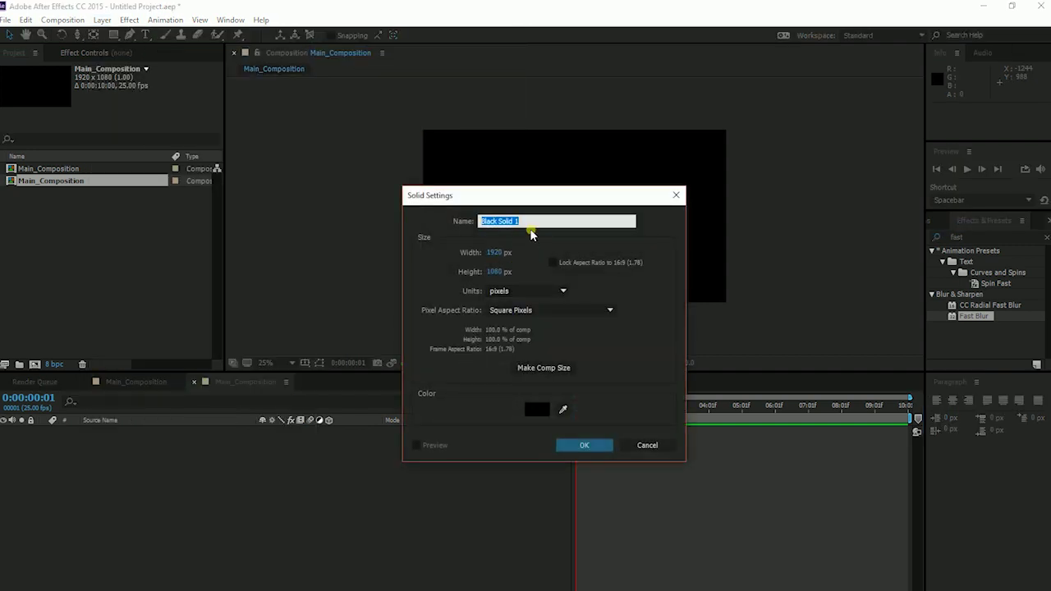
pyautogui.write('Element3D')
pyautogui.click(605, 445)
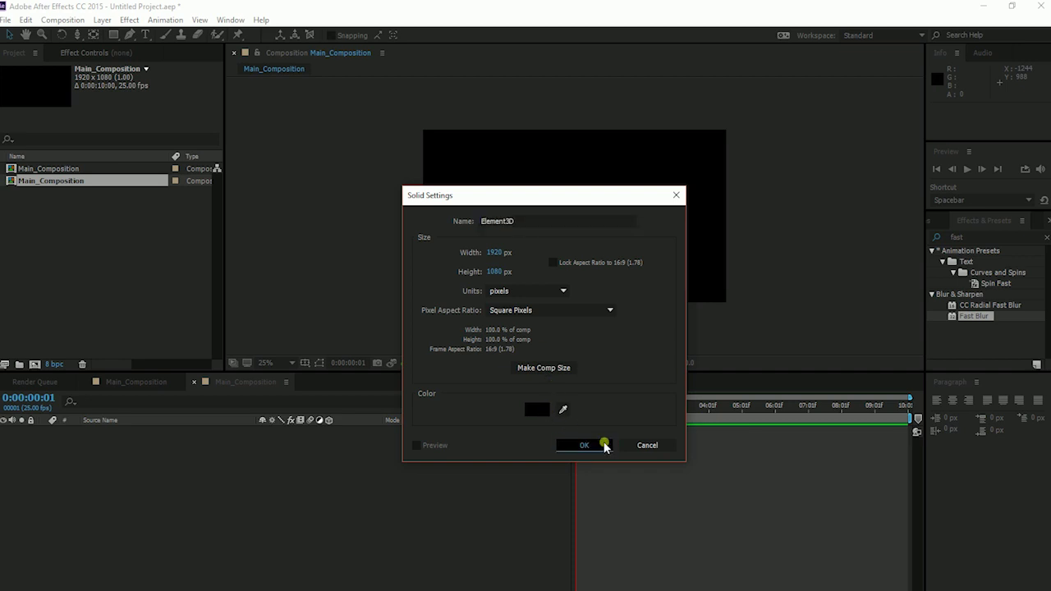
# Step: Apply the Video Copilot Element effect to the Element3D solid
pyautogui.click(129, 20)
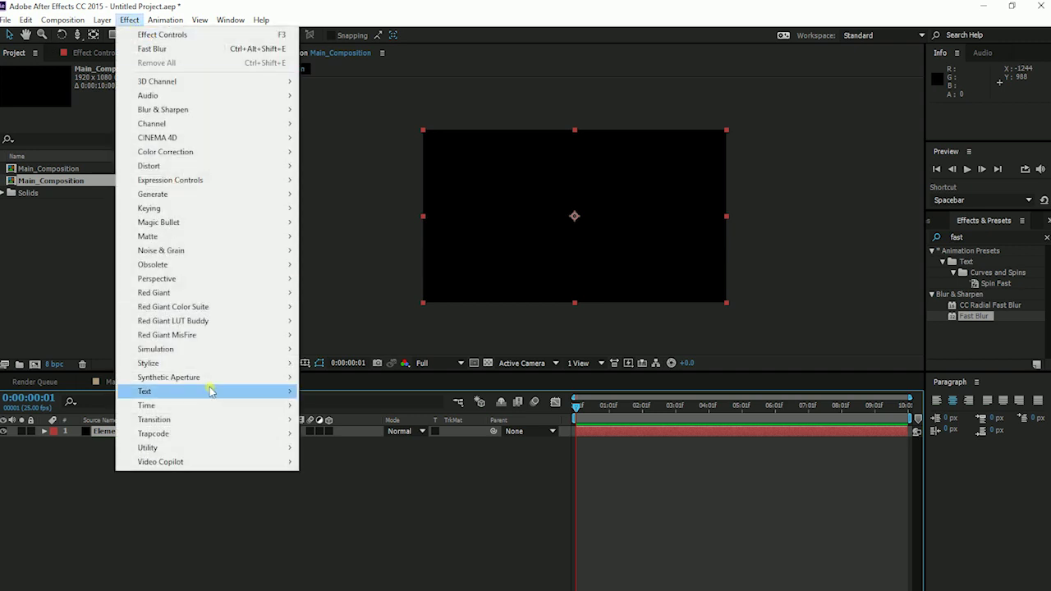
pyautogui.moveTo(172, 461)
pyautogui.click(321, 464)
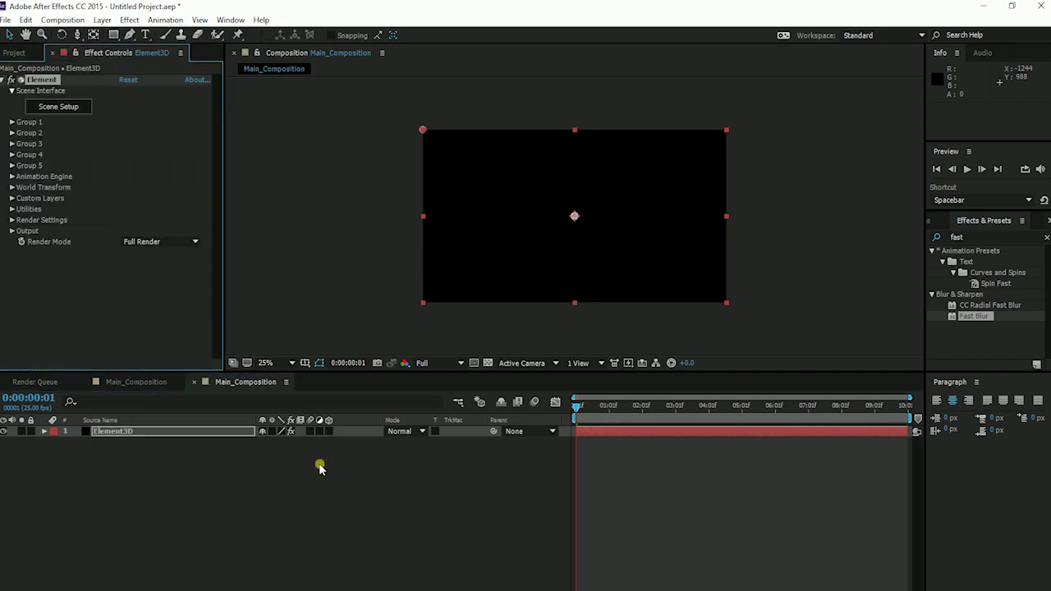
pyautogui.rightClick(129, 463)
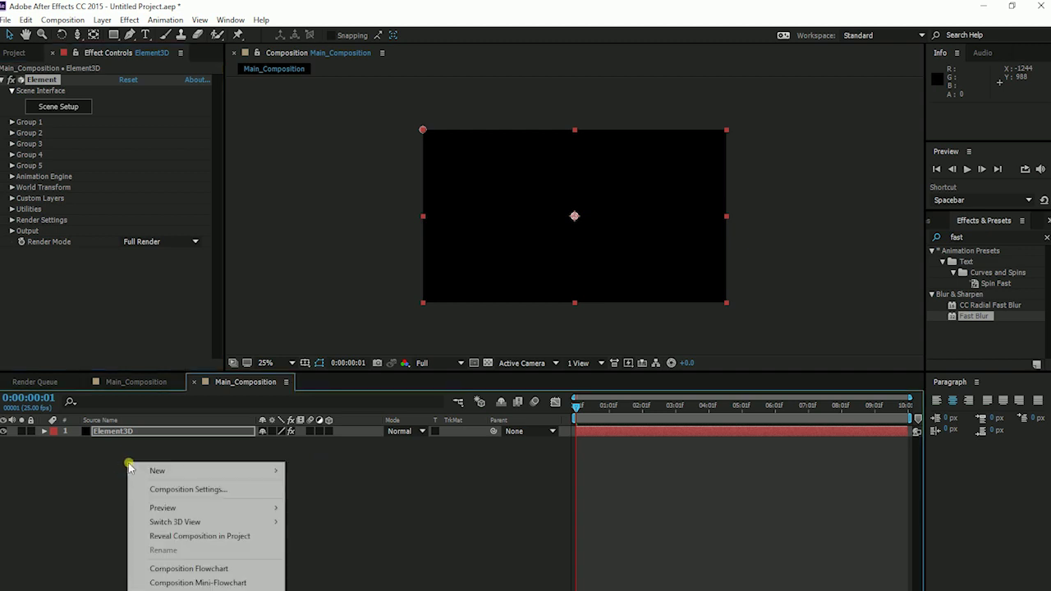
pyautogui.click(96, 473)
pyautogui.click(13, 53)
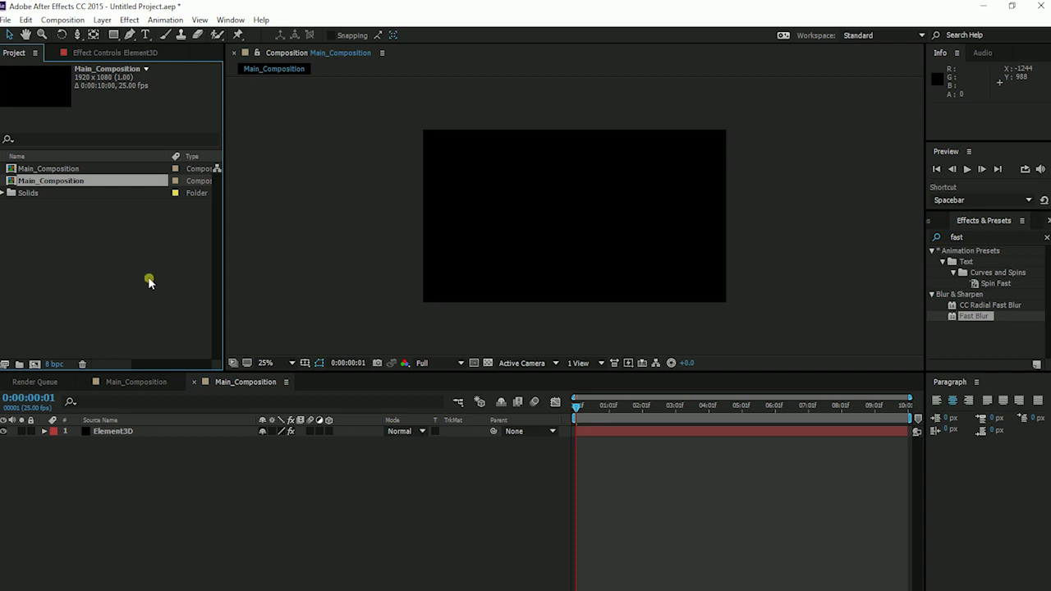
pyautogui.hotkey('alt', 'Tab')
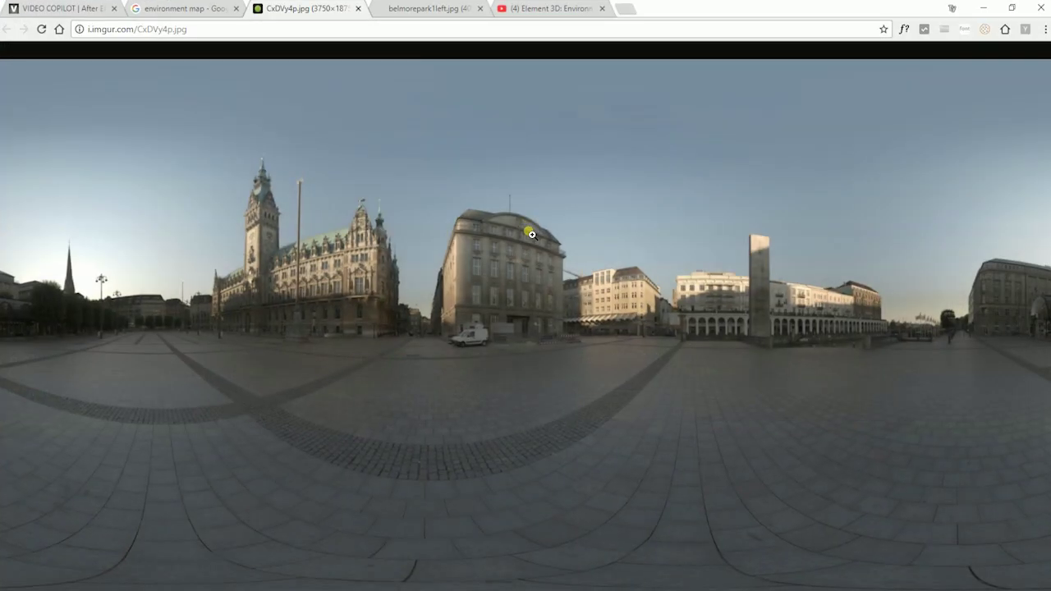
pyautogui.click(980, 7)
# Step: Import CxDVy4p.jpg and place it in Main_Composition beneath Element3D, revealing its Scale
pyautogui.doubleClick(13, 256)
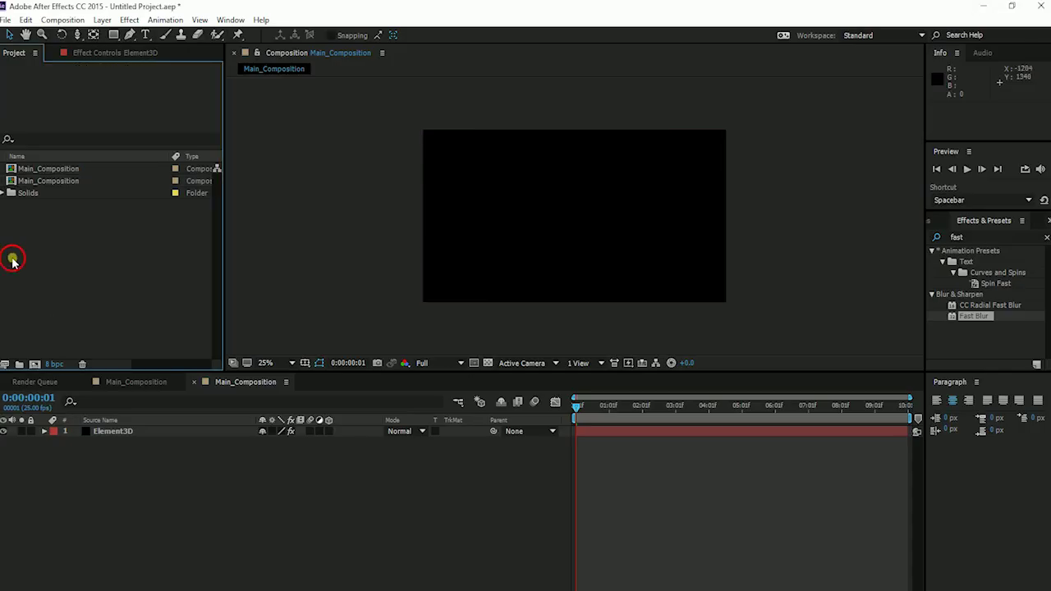
pyautogui.click(387, 170)
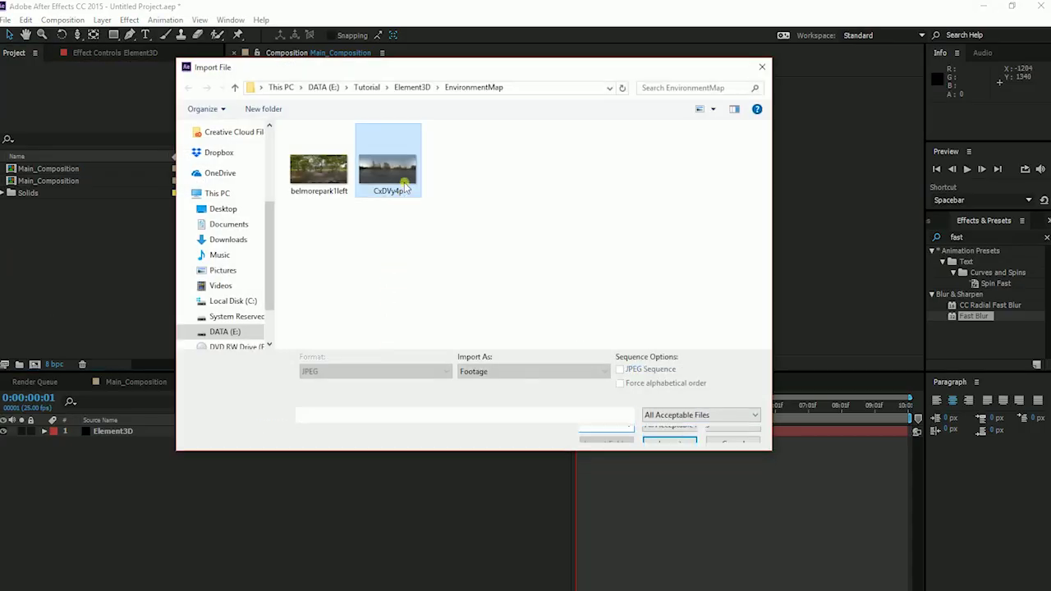
pyautogui.click(668, 438)
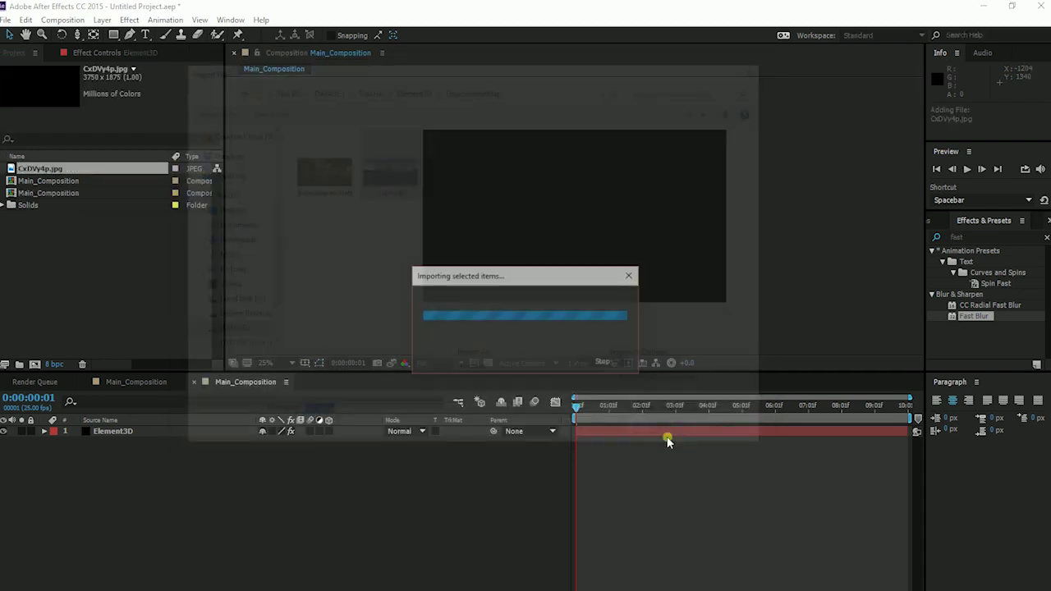
pyautogui.moveTo(40, 169); pyautogui.dragTo(143, 485)
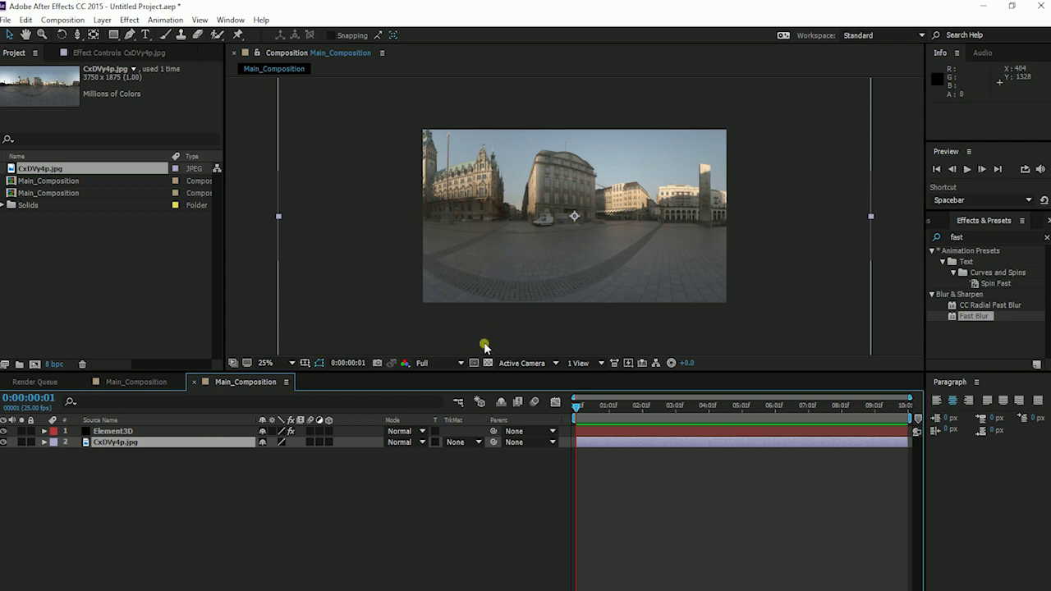
pyautogui.press('s')
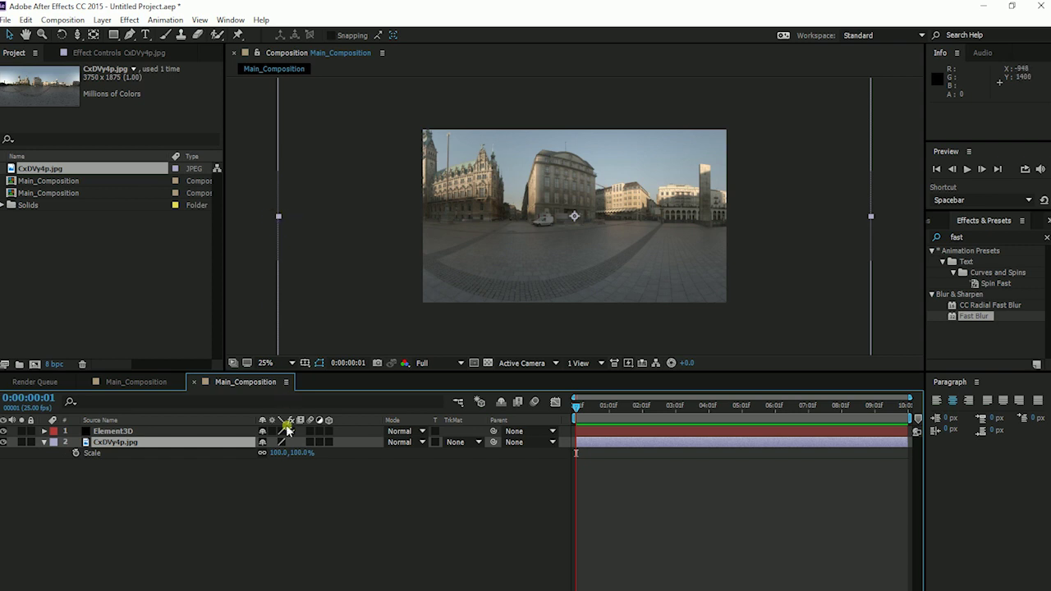
# Step: Scale the CxDVy4p.jpg layer to 59% and pre-compose it into a new EnvironmentMap composition
pyautogui.moveTo(280, 453); pyautogui.dragTo(250, 454)
pyautogui.click(209, 552)
pyautogui.rightClick(129, 442)
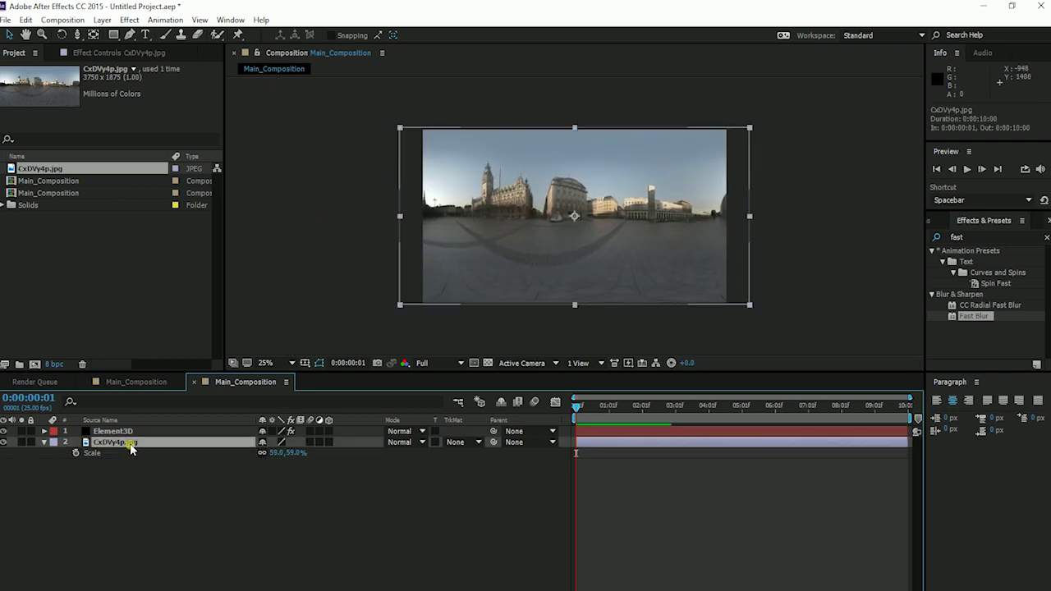
pyautogui.click(146, 532)
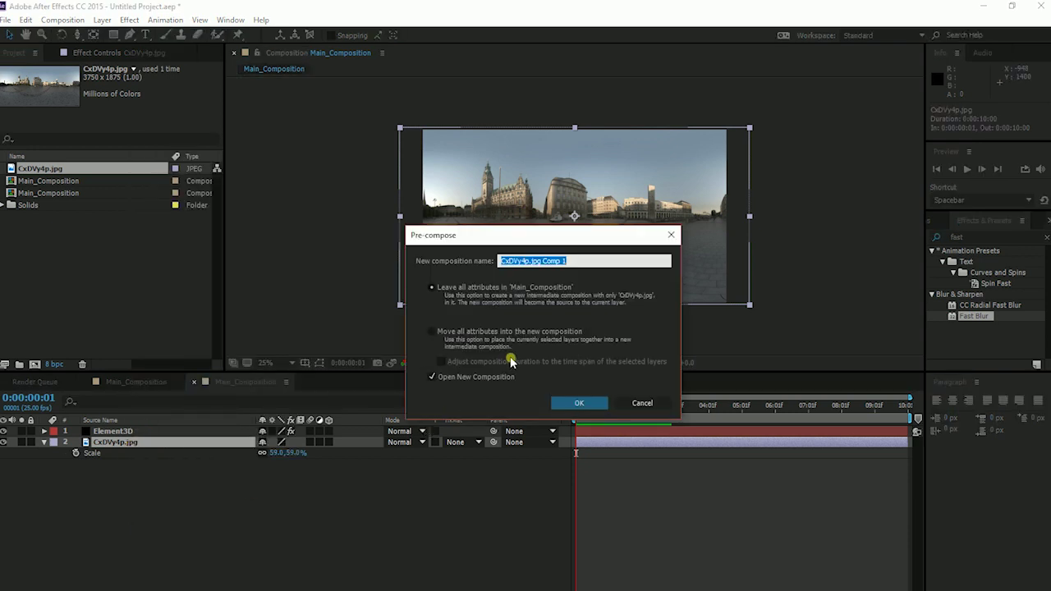
pyautogui.write('EnvironmentMap')
pyautogui.click(585, 403)
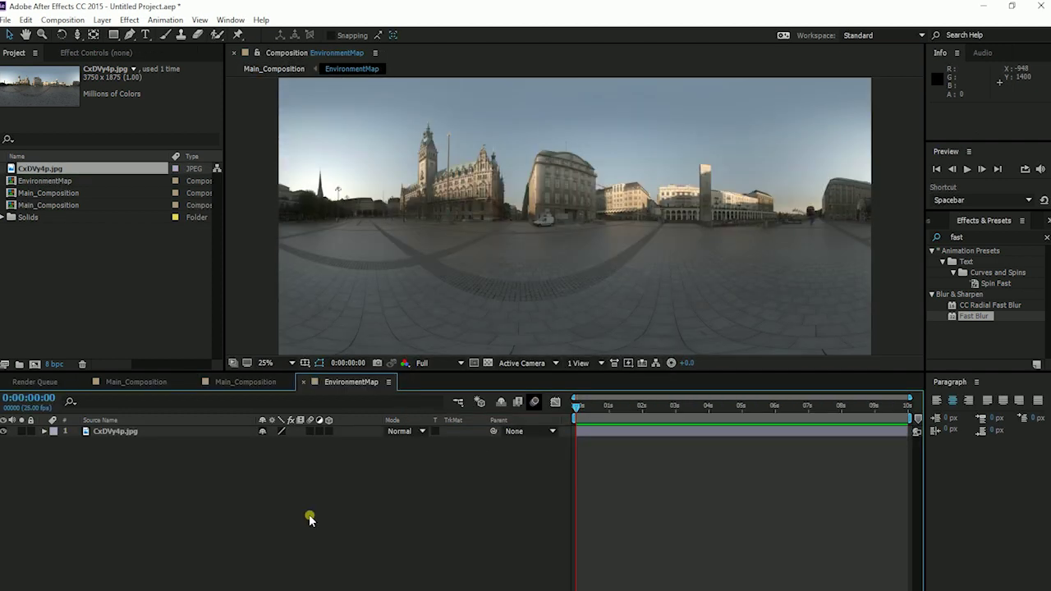
# Step: Close the open timelines and delete the duplicate empty Main_Composition
pyautogui.click(239, 385)
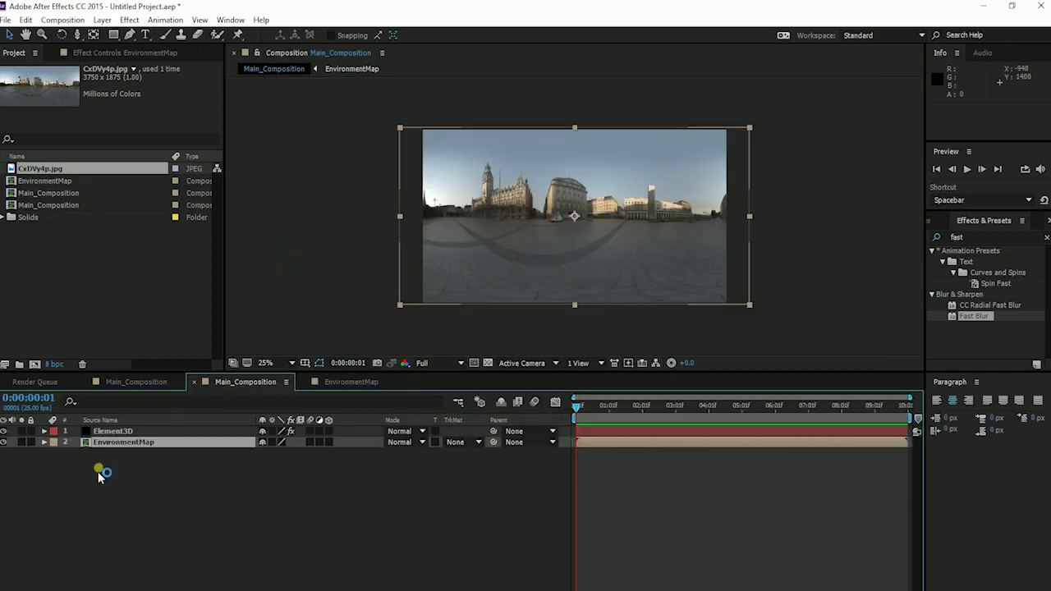
pyautogui.click(85, 383)
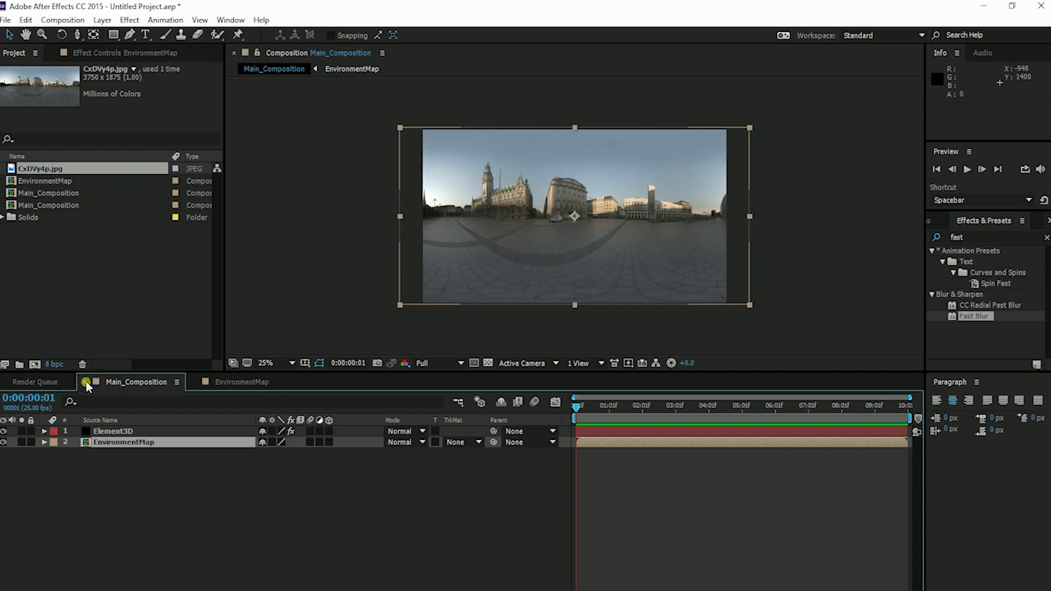
pyautogui.click(86, 382)
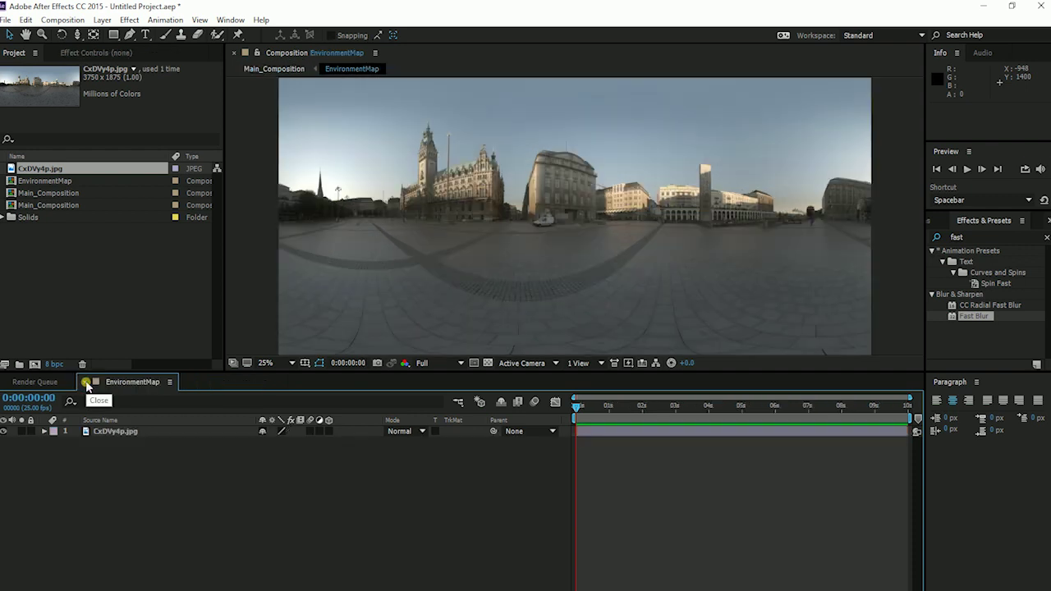
pyautogui.doubleClick(47, 193)
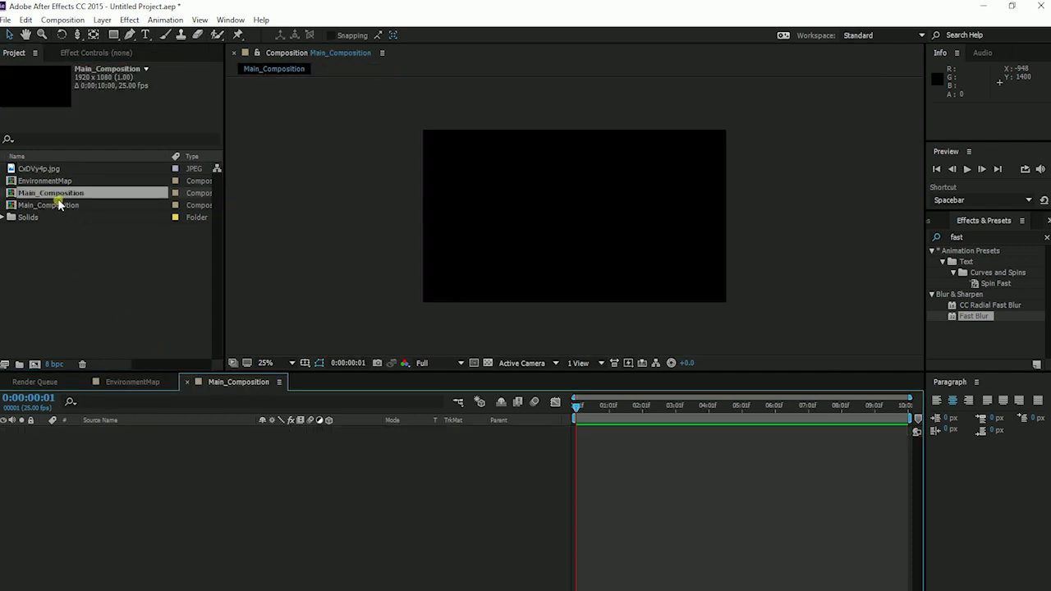
pyautogui.click(59, 205)
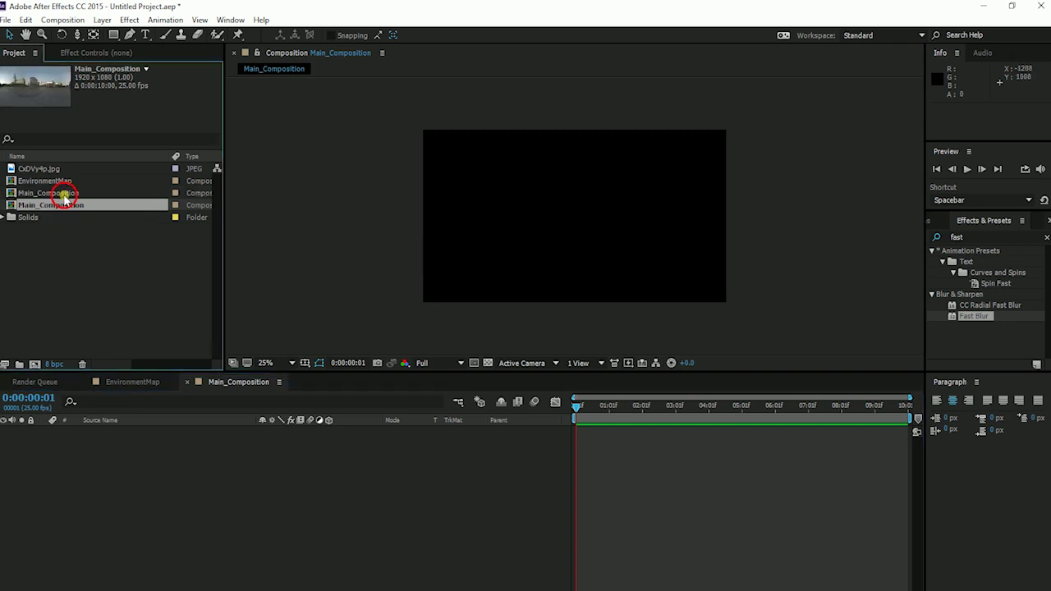
pyautogui.press('Delete')
# Step: Open Main_Composition and turn off the EnvironmentMap layer's visibility
pyautogui.click(64, 195)
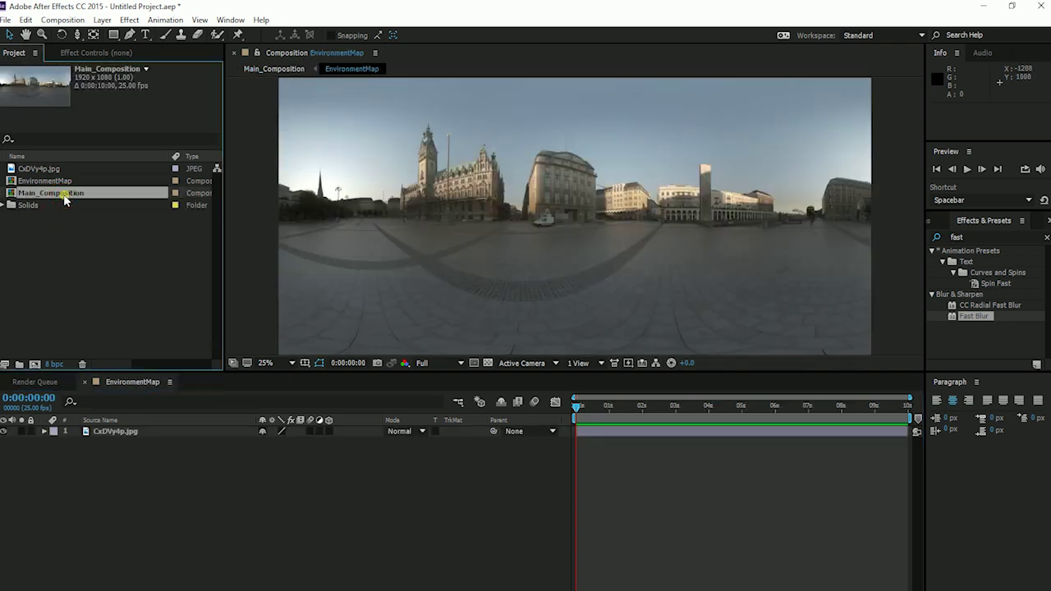
pyautogui.doubleClick(64, 197)
pyautogui.click(137, 444)
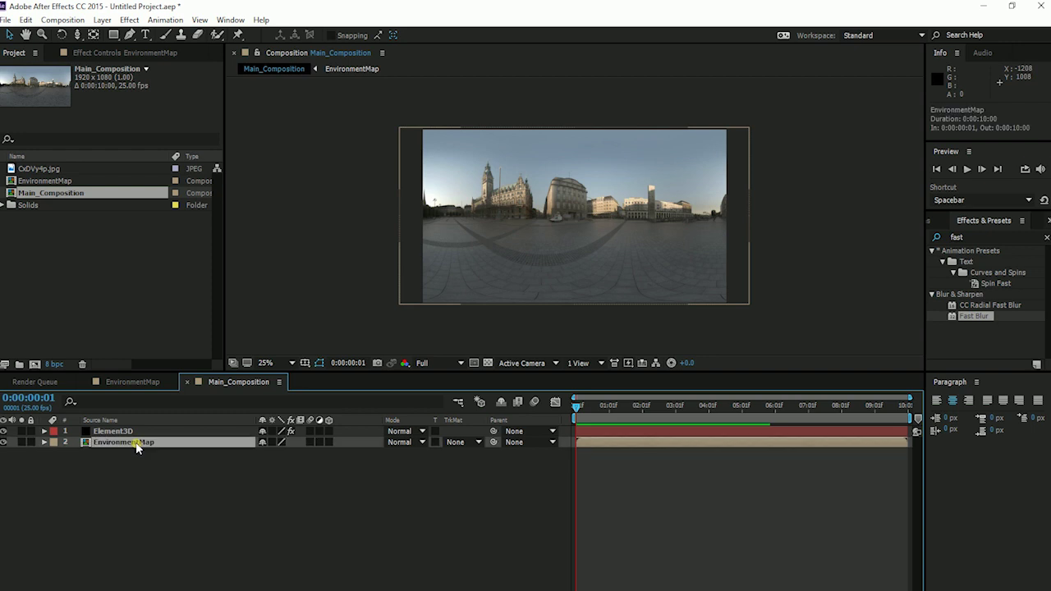
pyautogui.click(3, 442)
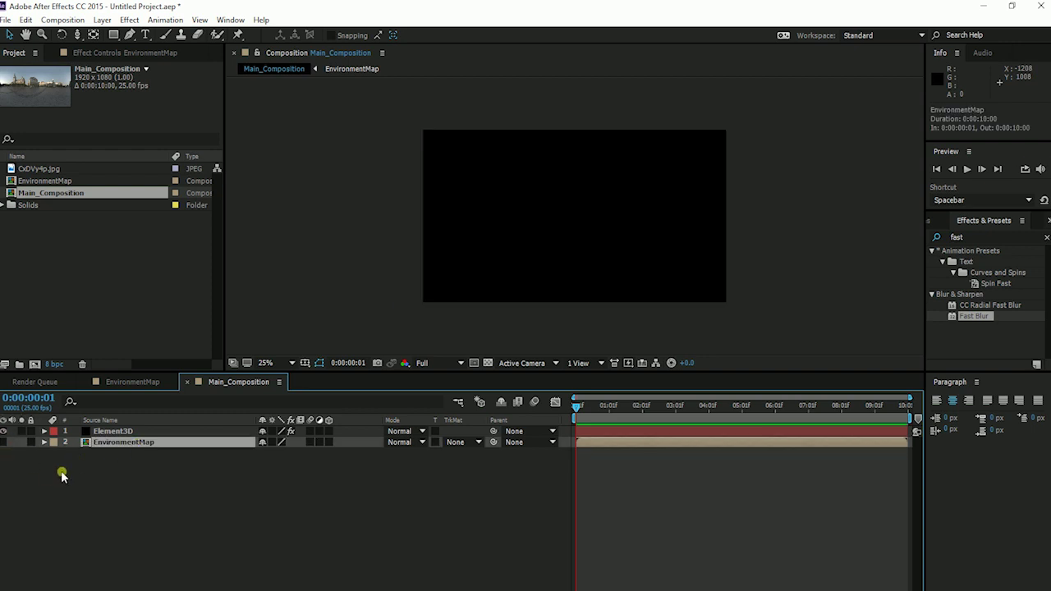
pyautogui.click(99, 431)
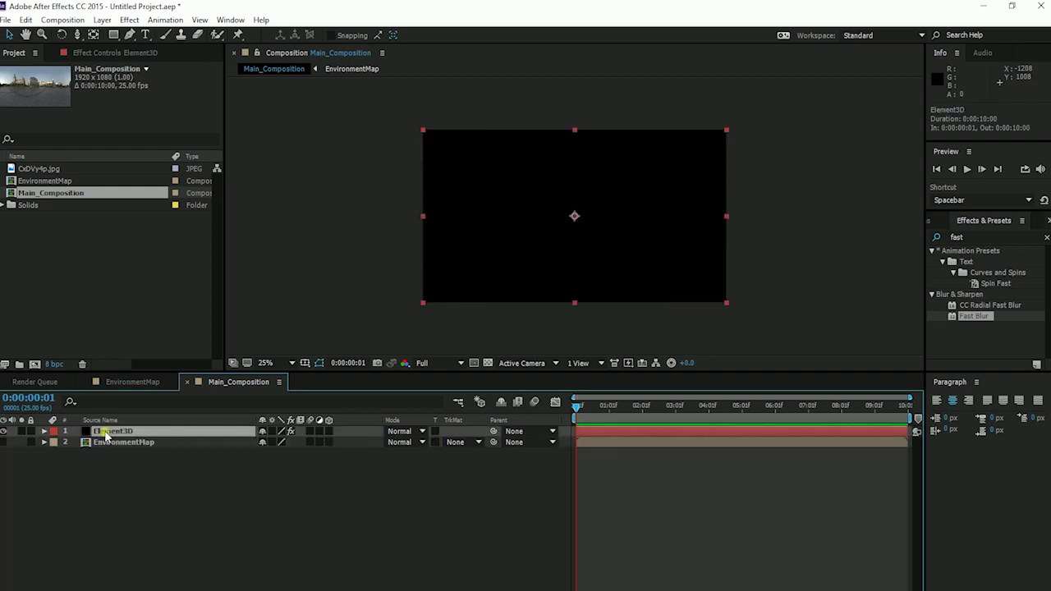
# Step: Under Element's Custom Layers > Custom Texture Maps, set Layer 1 to 2. EnvironmentMap
pyautogui.click(109, 54)
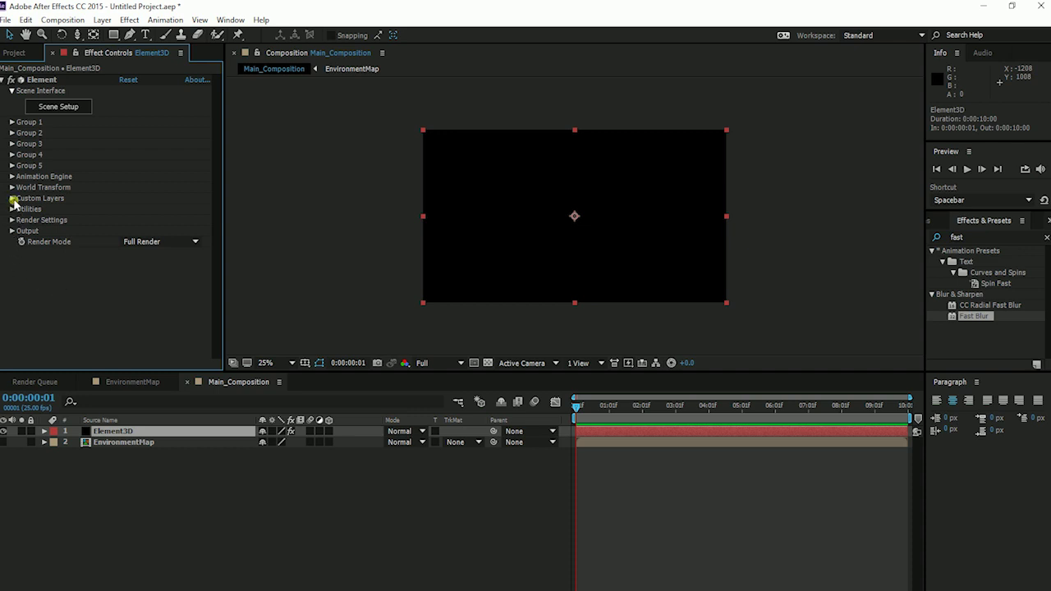
pyautogui.click(12, 198)
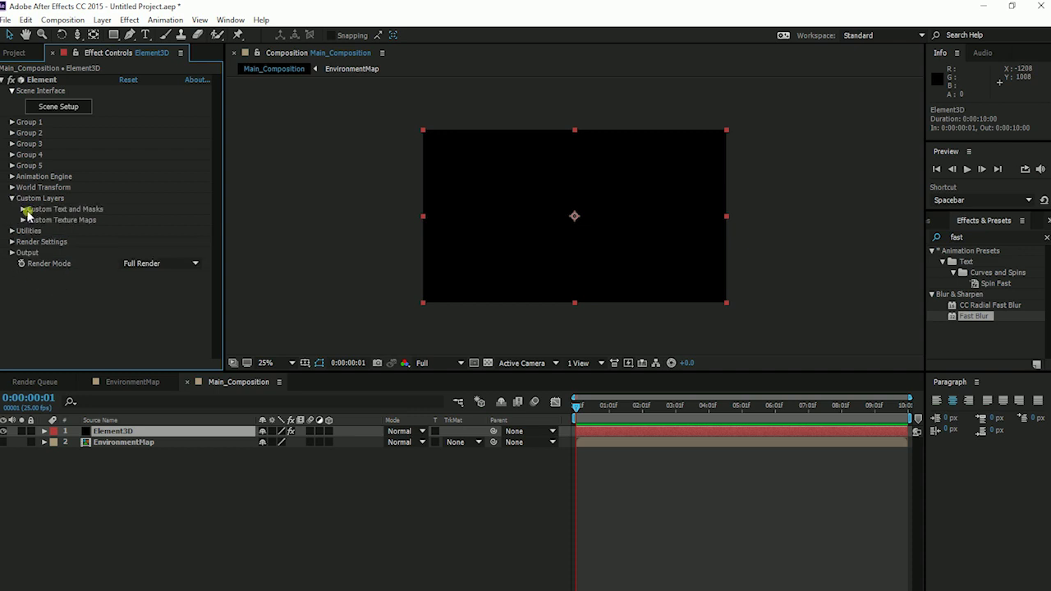
pyautogui.click(22, 220)
pyautogui.scroll(-3, 74, 219)
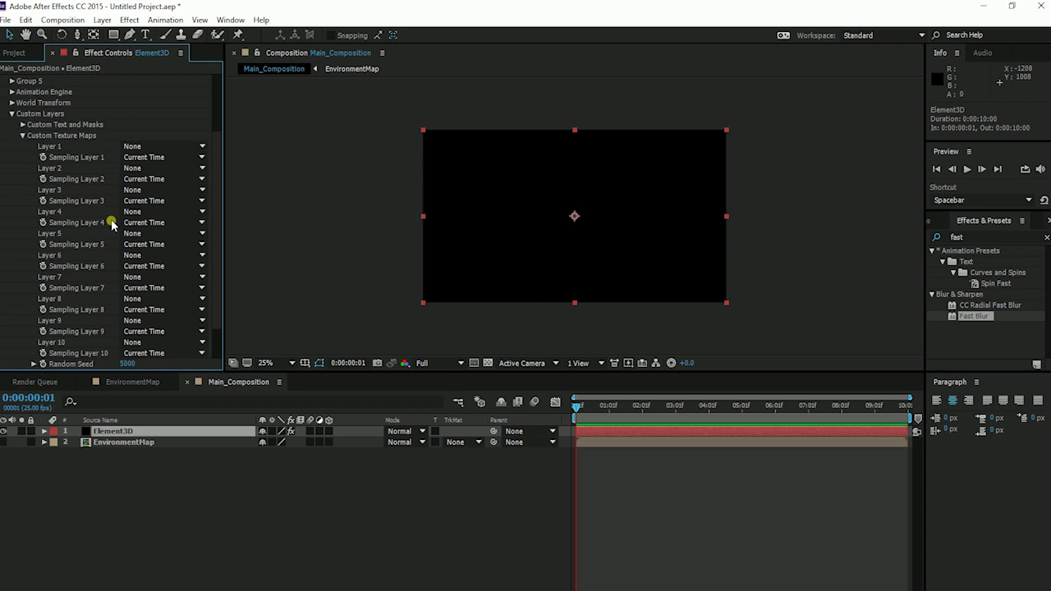
pyautogui.click(148, 147)
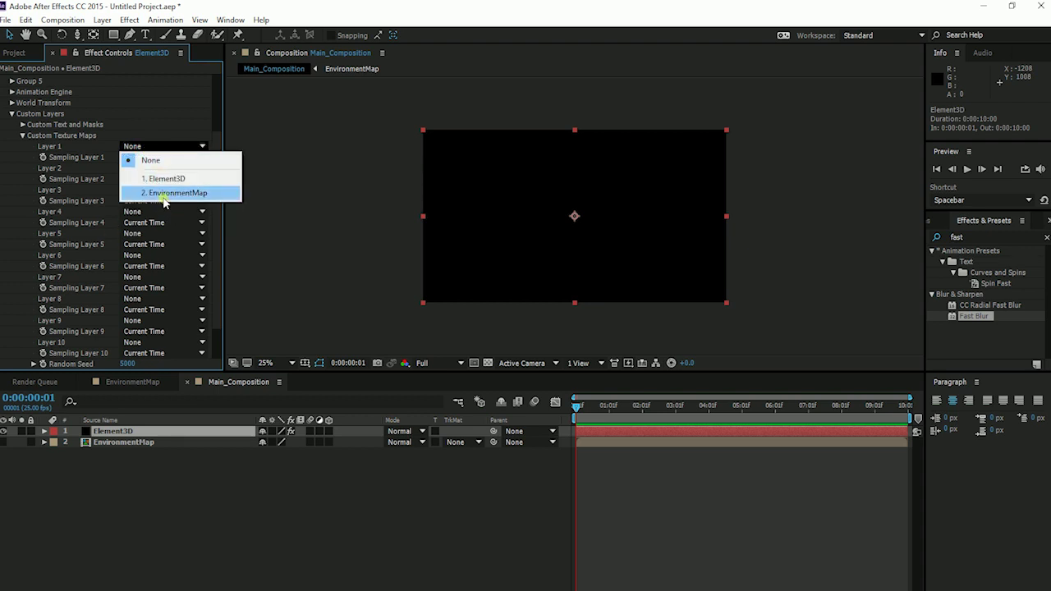
pyautogui.click(164, 196)
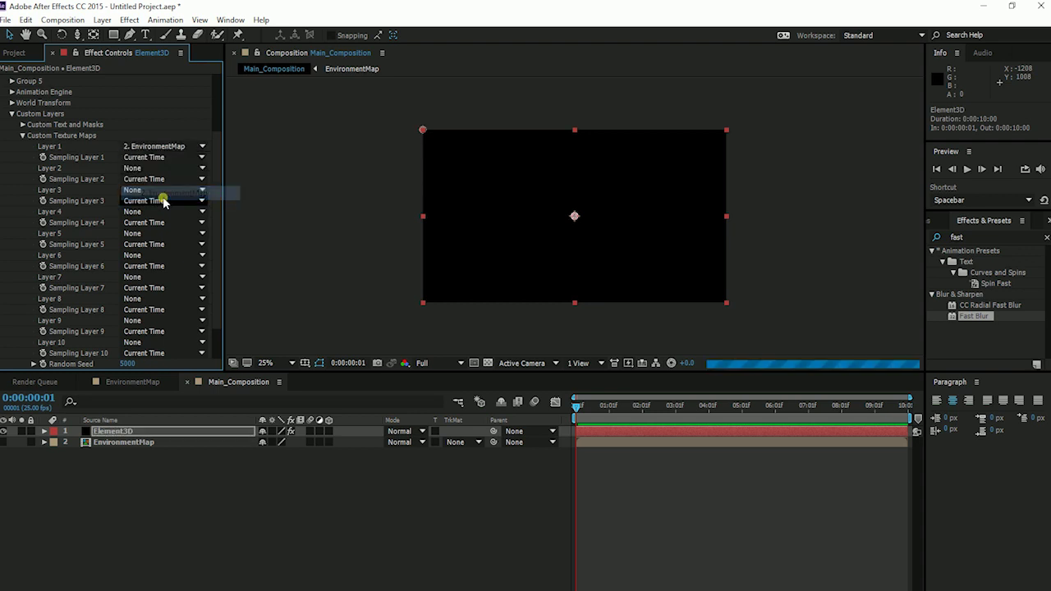
pyautogui.click(188, 510)
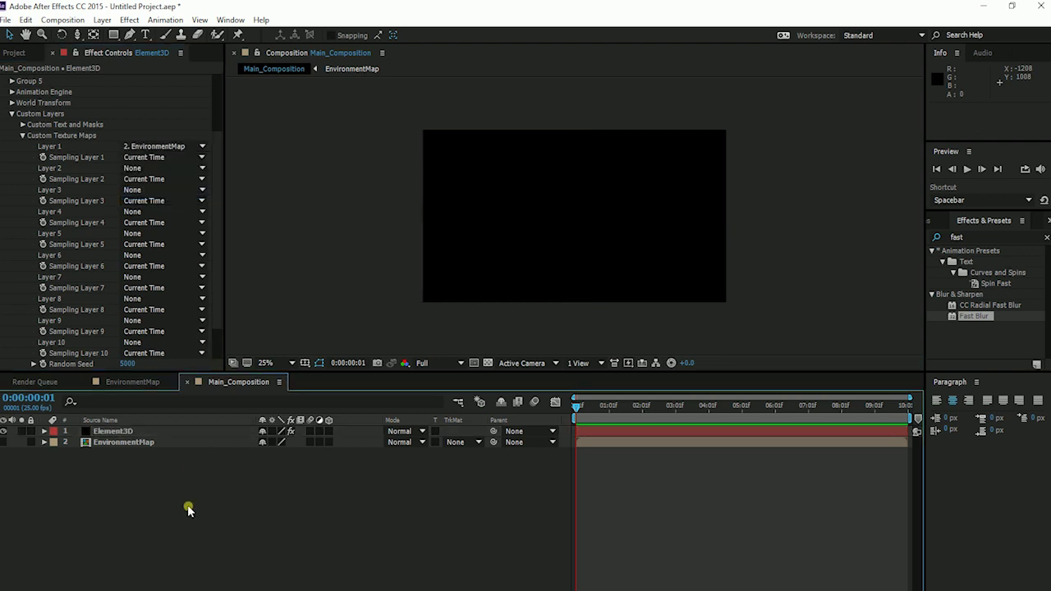
pyautogui.click(112, 431)
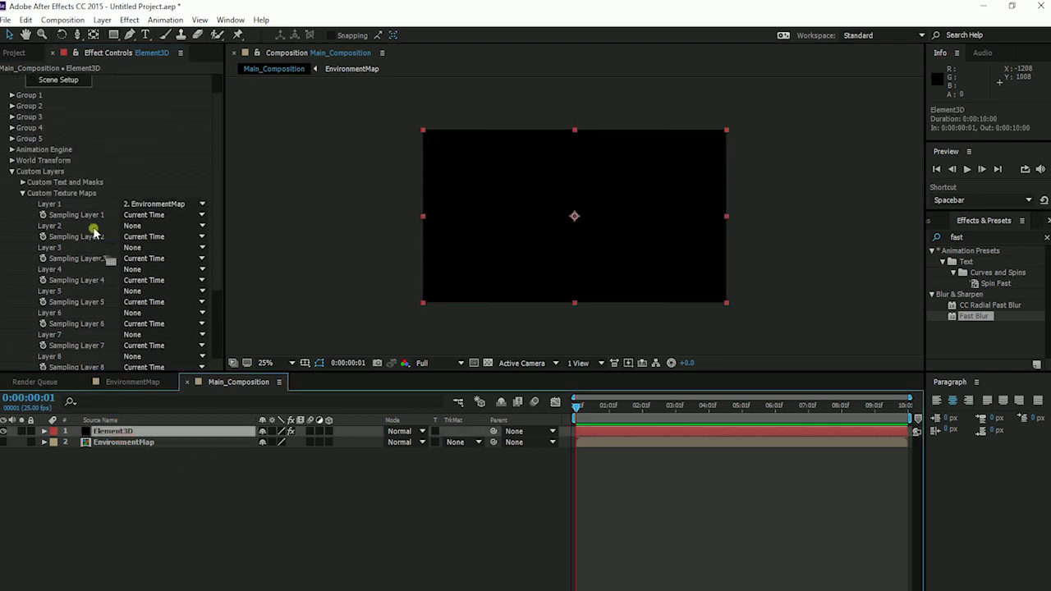
# Step: In Scene Setup, create a sphere primitive with diameter 2.00 and reveal its Default material
pyautogui.click(85, 108)
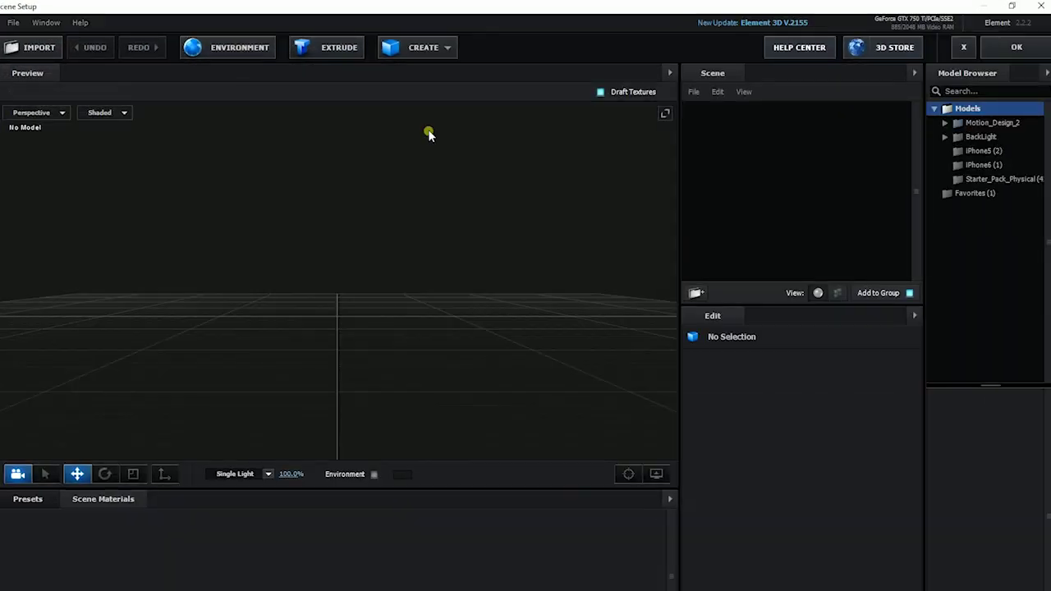
pyautogui.click(424, 47)
pyautogui.click(427, 77)
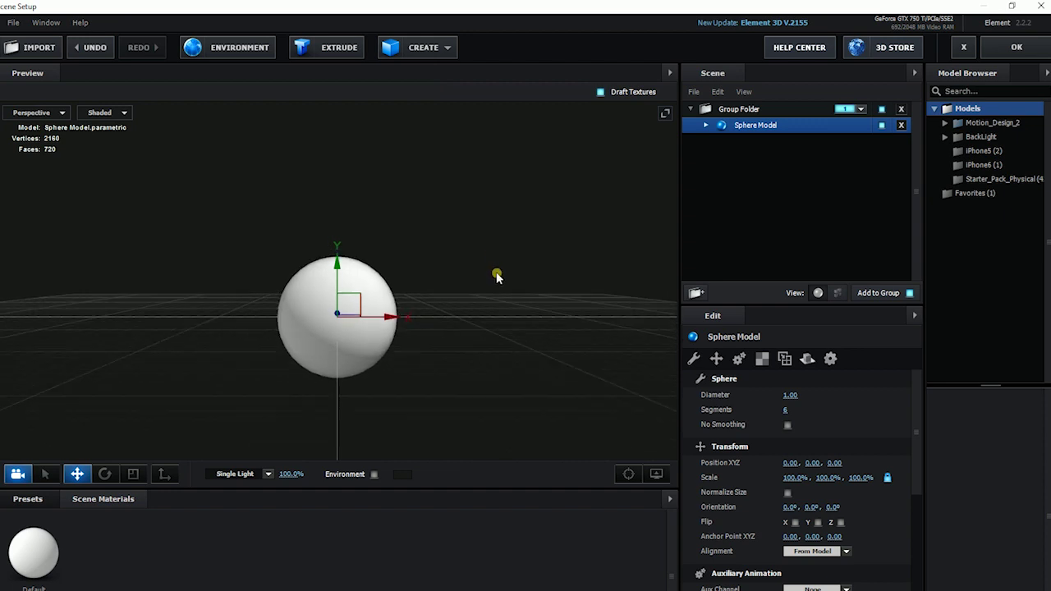
pyautogui.moveTo(498, 277); pyautogui.dragTo(394, 325)
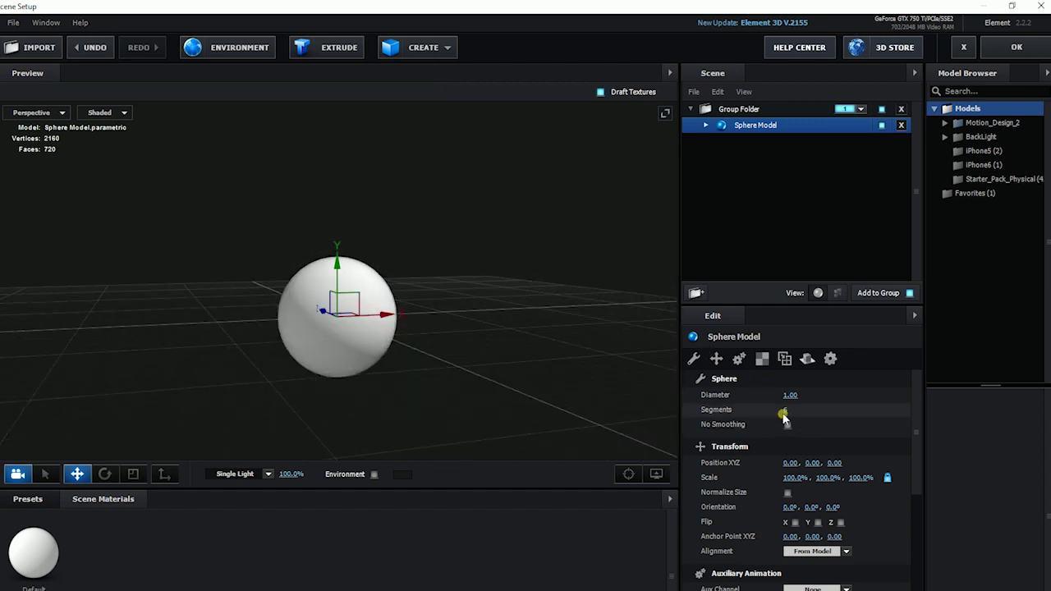
pyautogui.moveTo(788, 398); pyautogui.dragTo(918, 403)
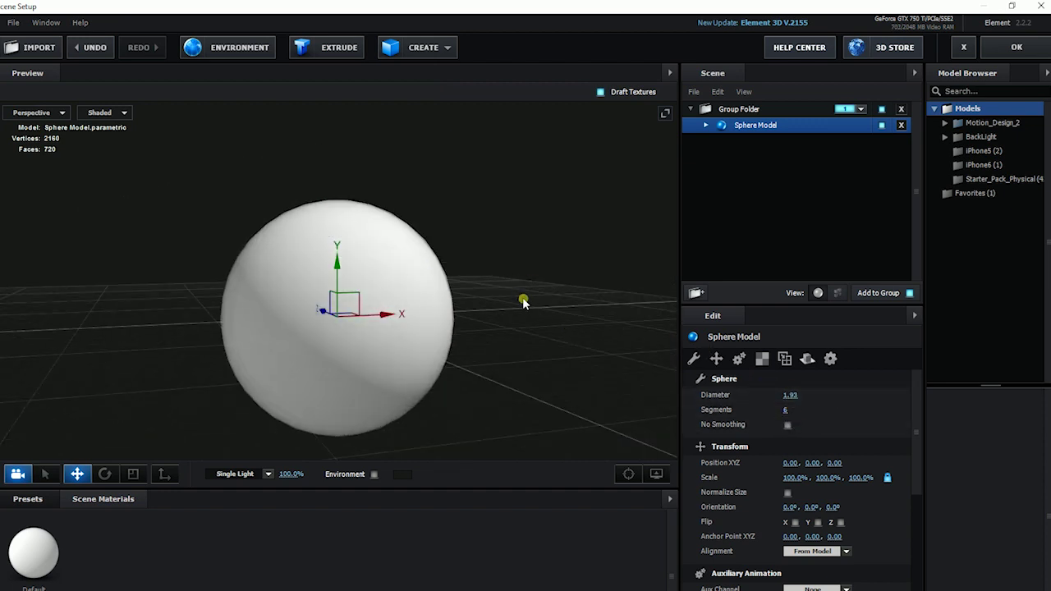
pyautogui.click(792, 397)
pyautogui.write('2')
pyautogui.press('Return')
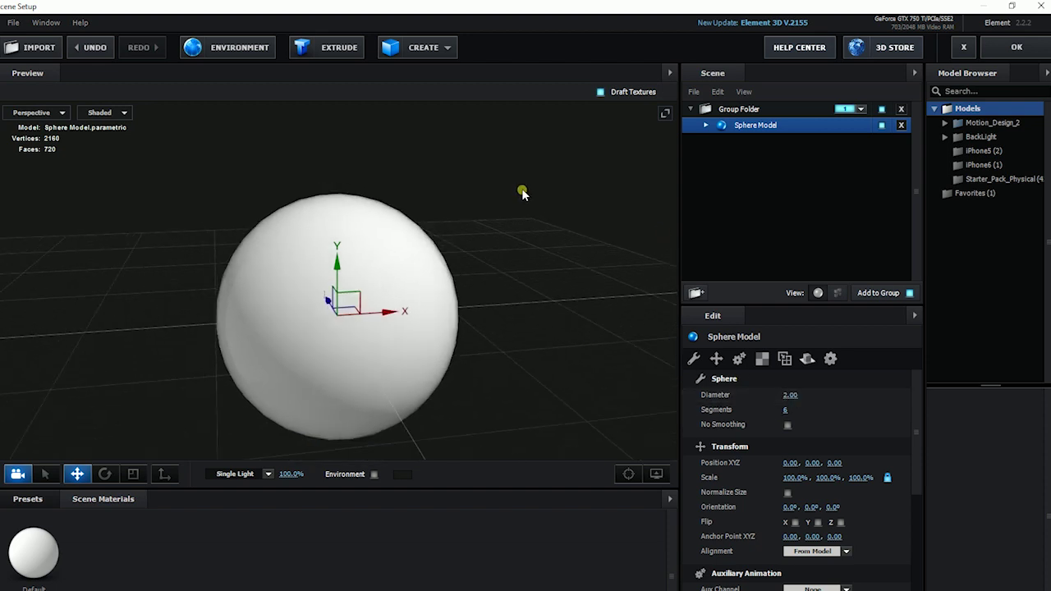
pyautogui.click(708, 126)
# Step: Give the Default material a Custom Layer 1 diffuse texture and set Diffuse to 0
pyautogui.click(753, 145)
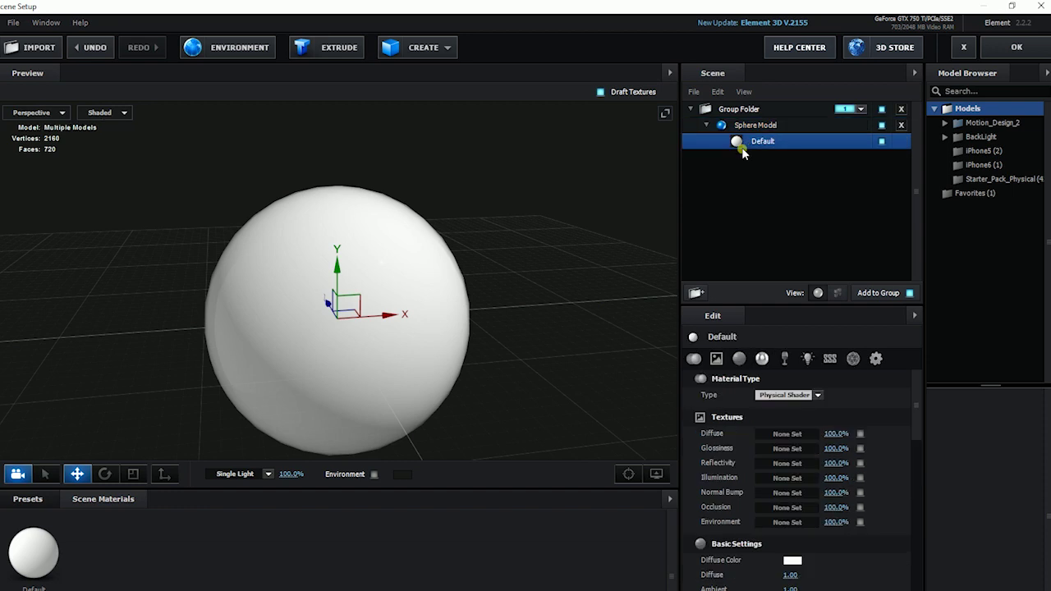
pyautogui.click(796, 438)
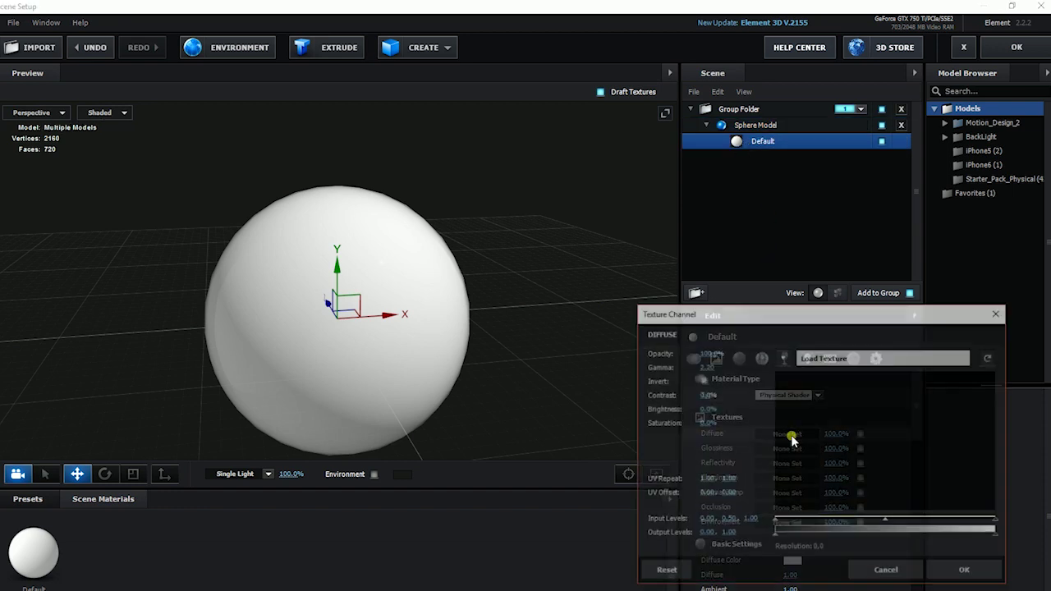
pyautogui.click(784, 356)
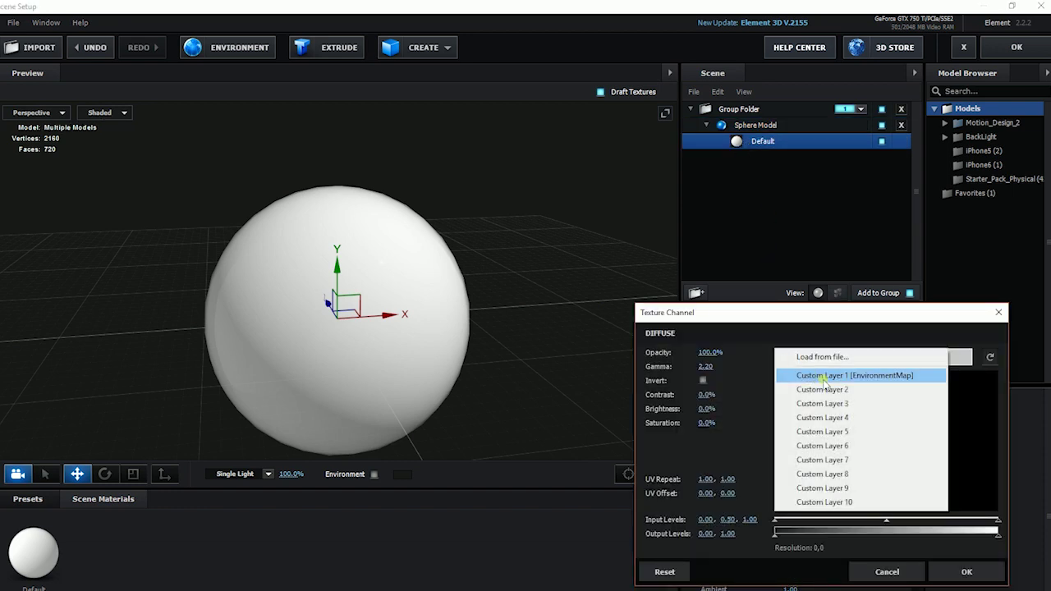
pyautogui.click(823, 376)
pyautogui.click(988, 577)
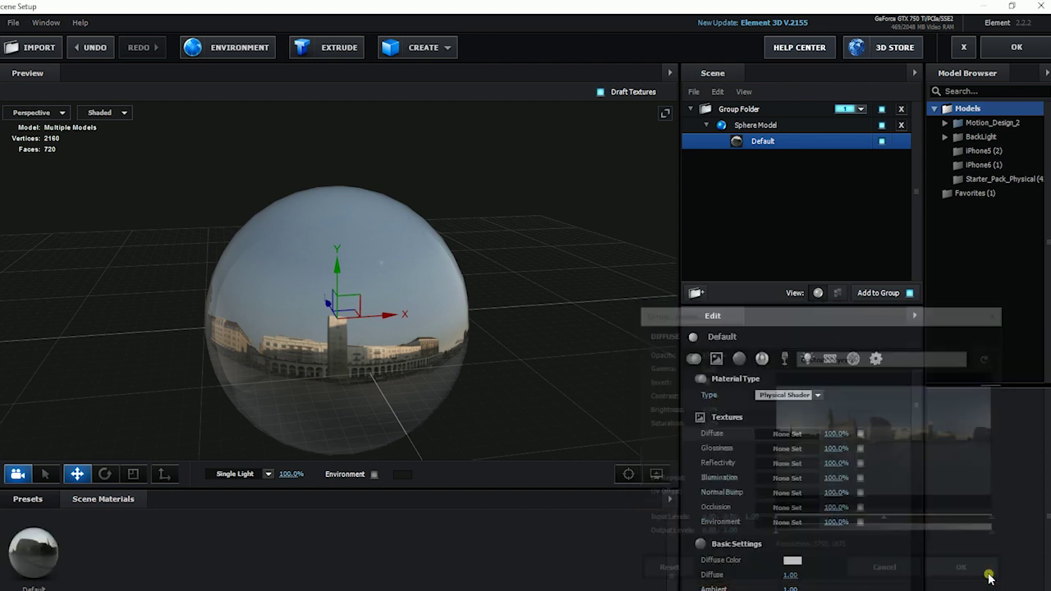
pyautogui.scroll(-4, 806, 563)
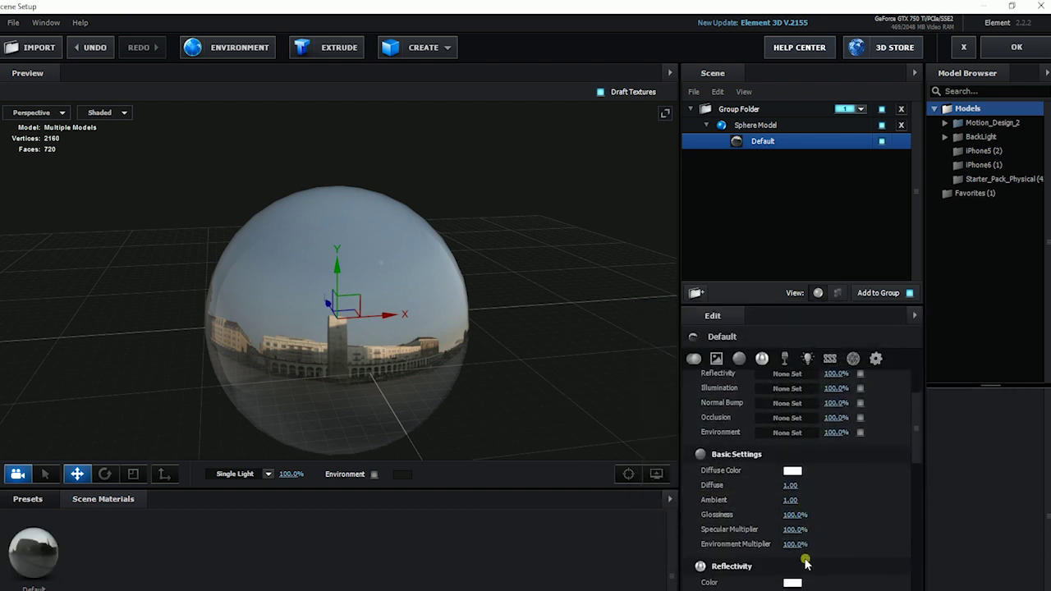
pyautogui.click(791, 487)
pyautogui.write('0')
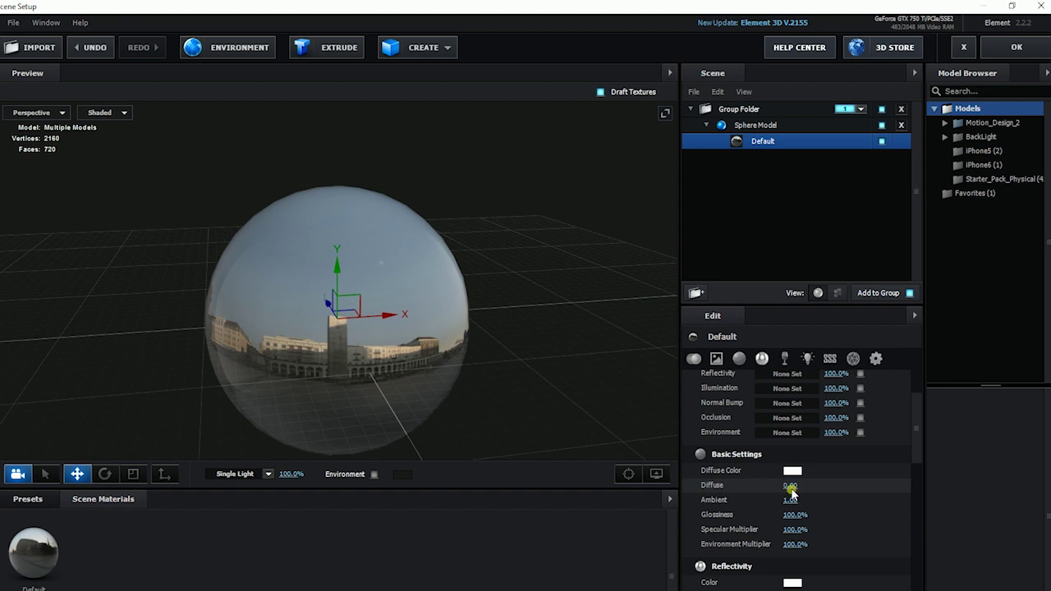
pyautogui.press('Return')
# Step: Enable Illumination's Use Diffuse Color at 100.0% intensity
pyautogui.scroll(-6, 819, 549)
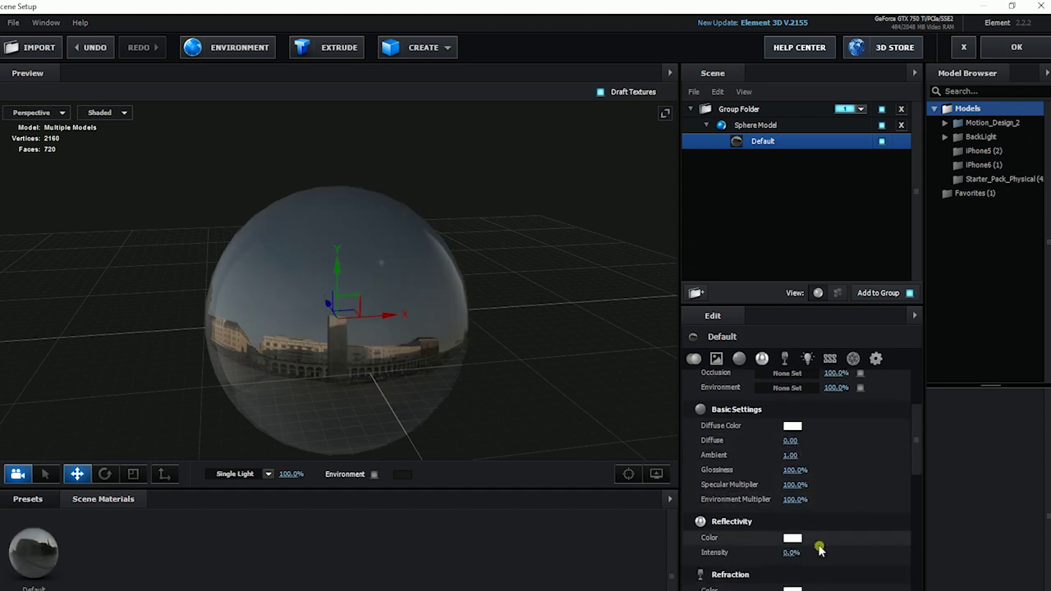
pyautogui.scroll(-2, 820, 549)
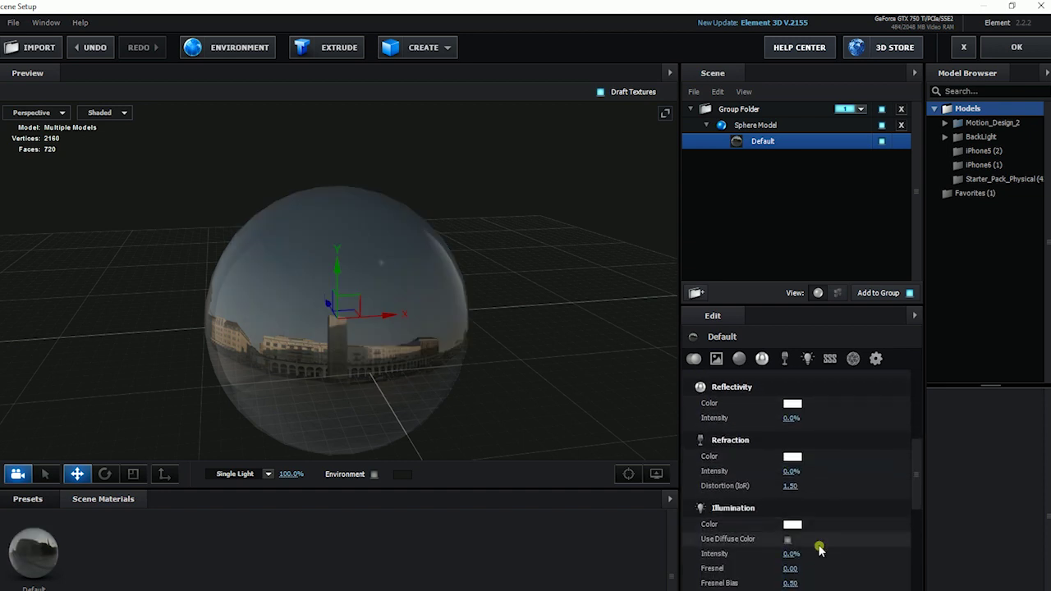
pyautogui.click(788, 540)
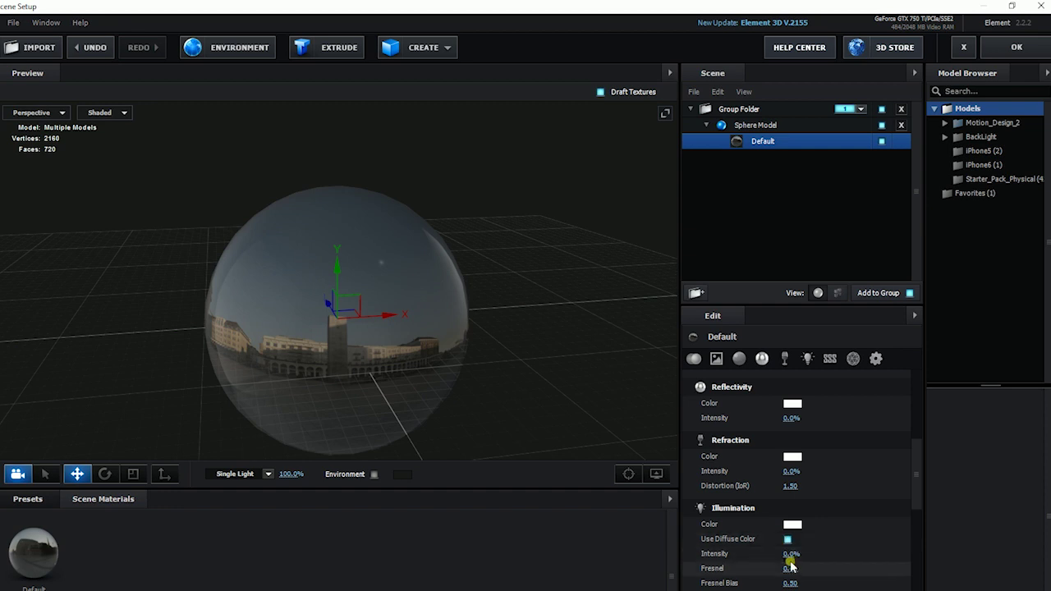
pyautogui.click(790, 554)
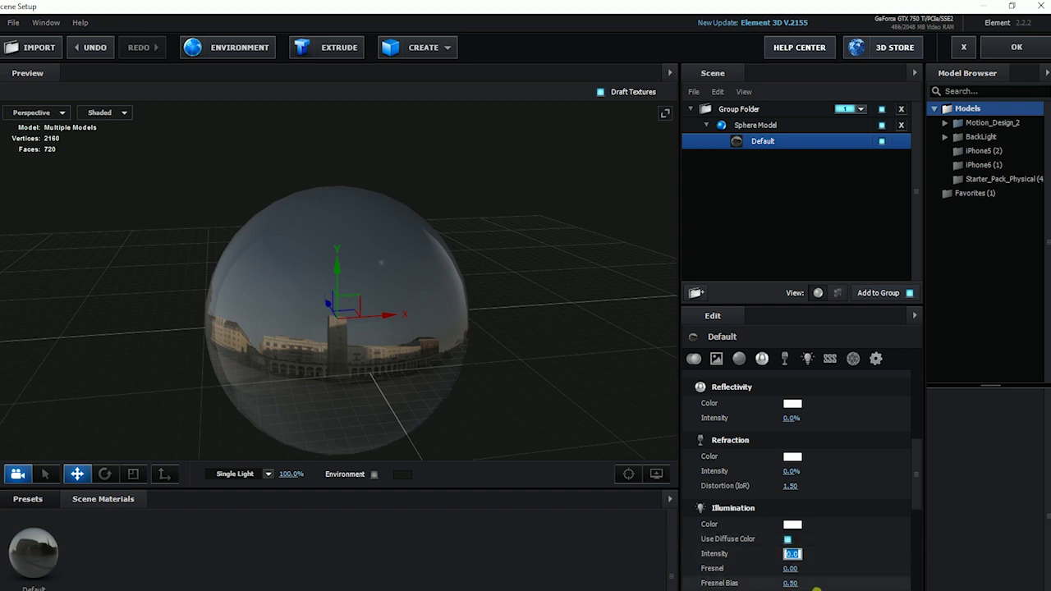
pyautogui.press('Return')
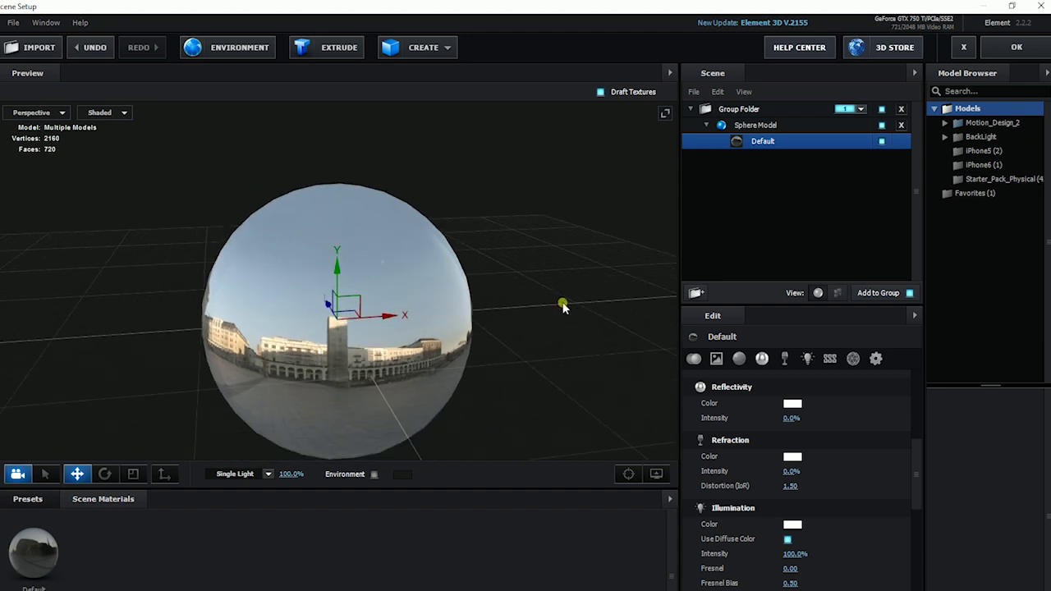
# Step: Move the sphere to group 2, delete the Group Folder, and add Starter_Pack_Physical's alarm_clock
pyautogui.click(767, 127)
pyautogui.click(860, 125)
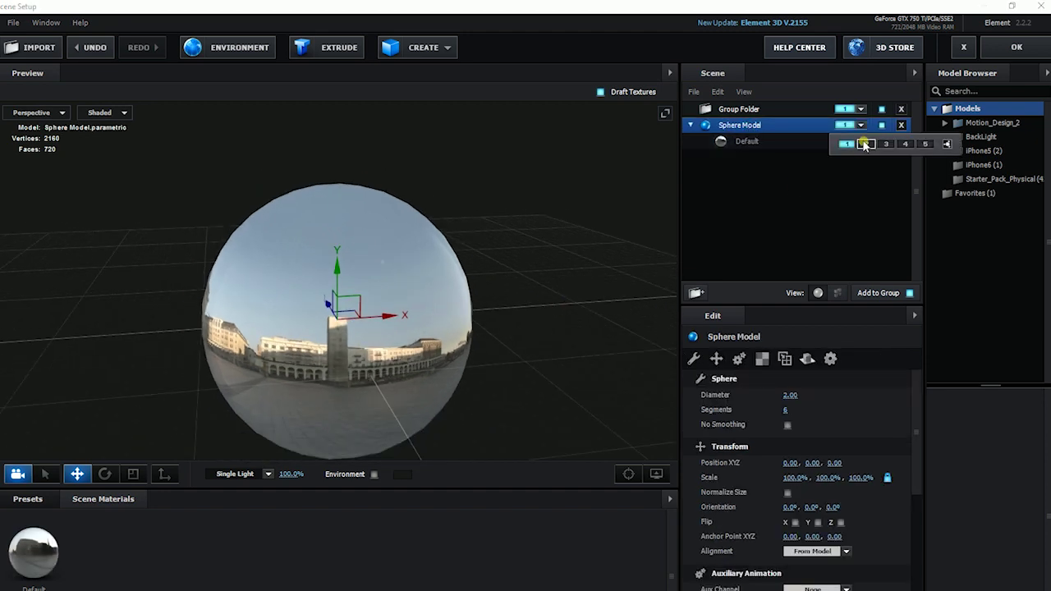
pyautogui.click(862, 144)
pyautogui.click(901, 110)
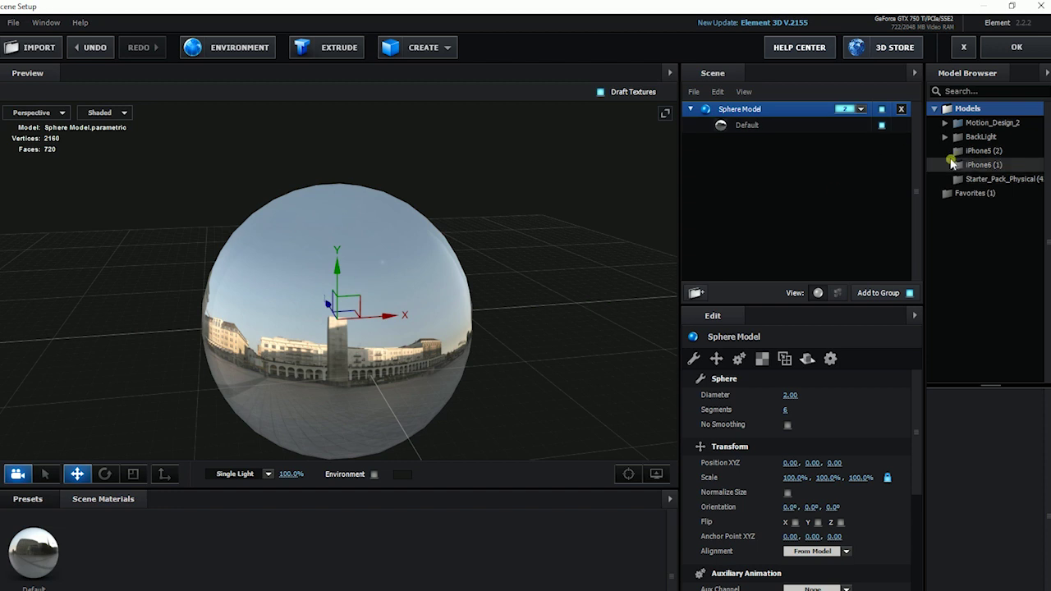
pyautogui.click(972, 177)
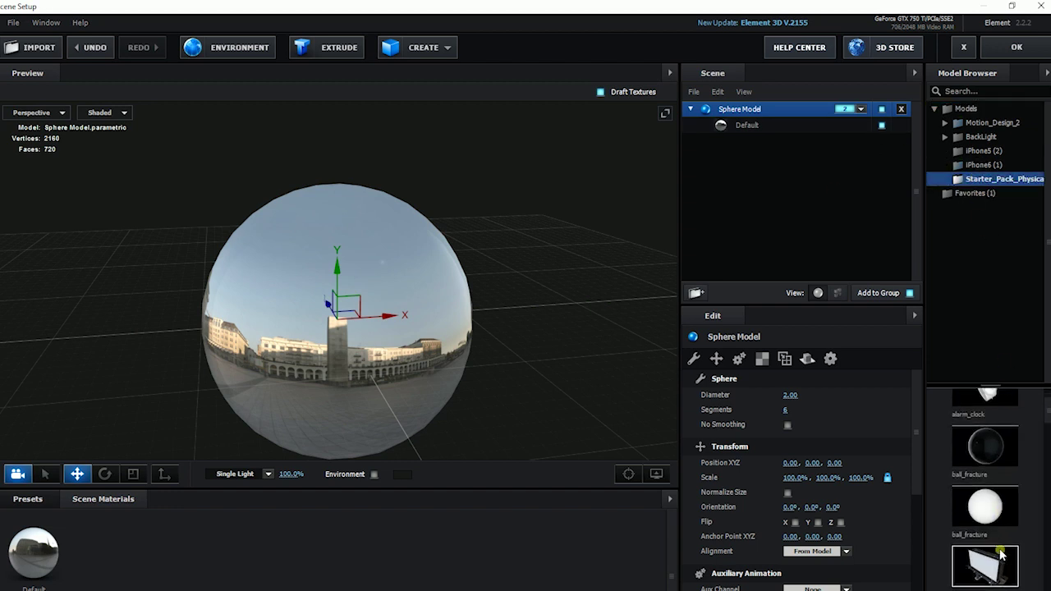
pyautogui.click(982, 422)
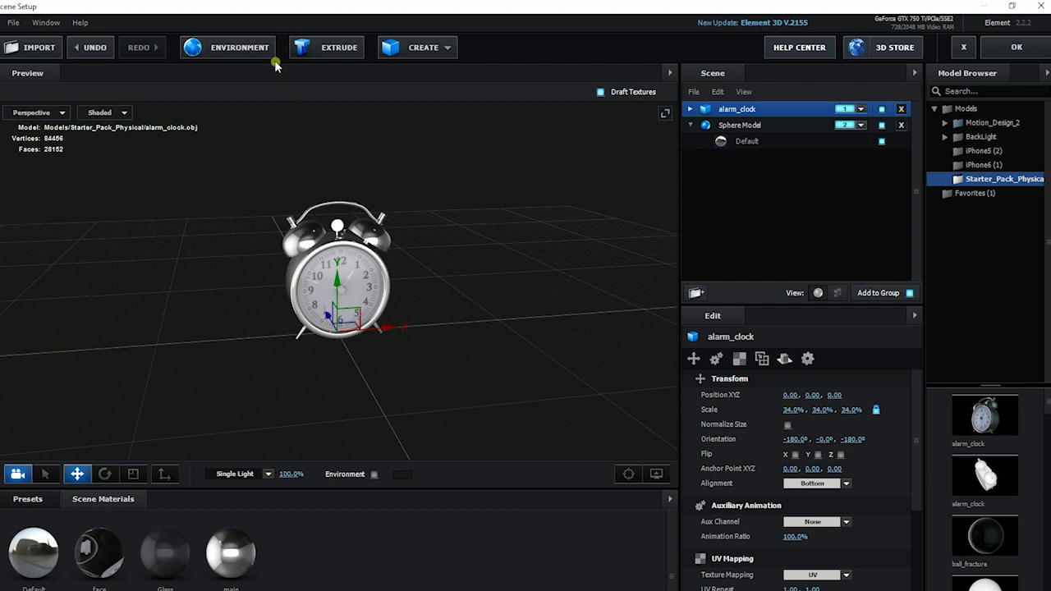
# Step: Set the environment map texture to the Custom Layer 1 city panorama
pyautogui.click(230, 48)
pyautogui.moveTo(563, 199); pyautogui.dragTo(791, 158)
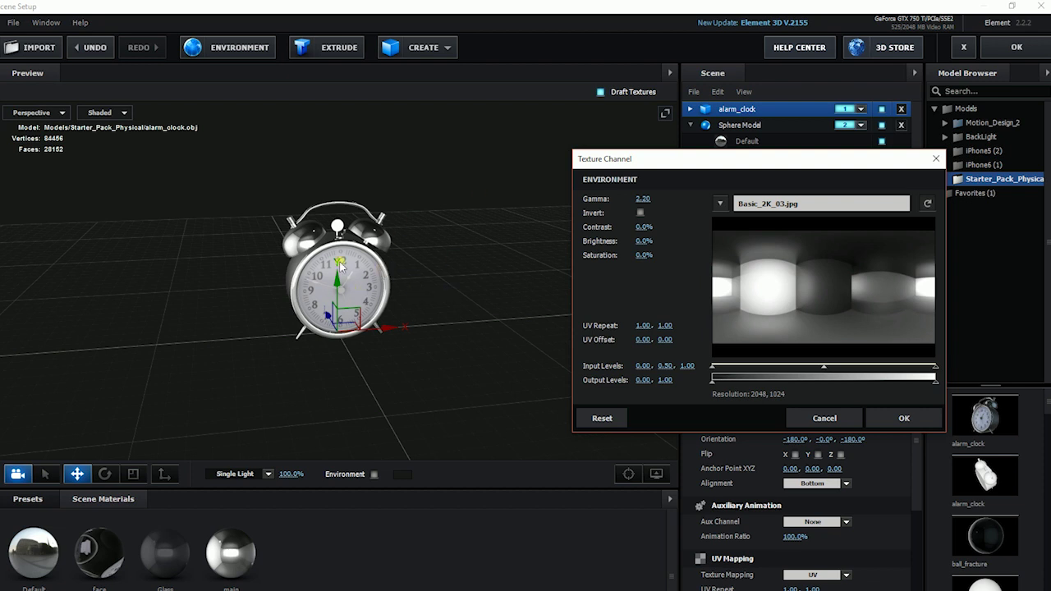
pyautogui.click(721, 205)
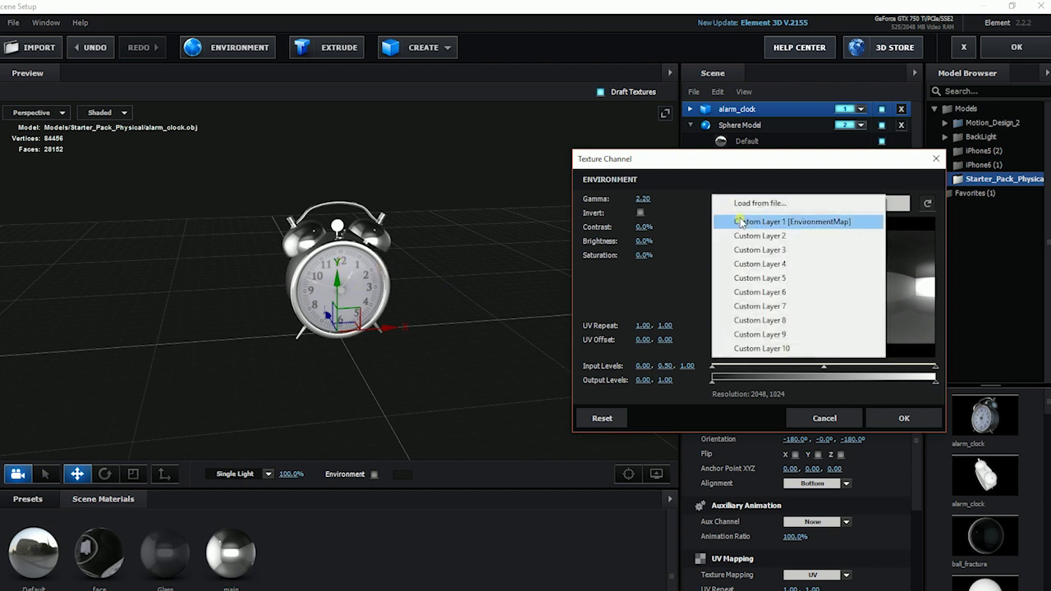
pyautogui.click(743, 236)
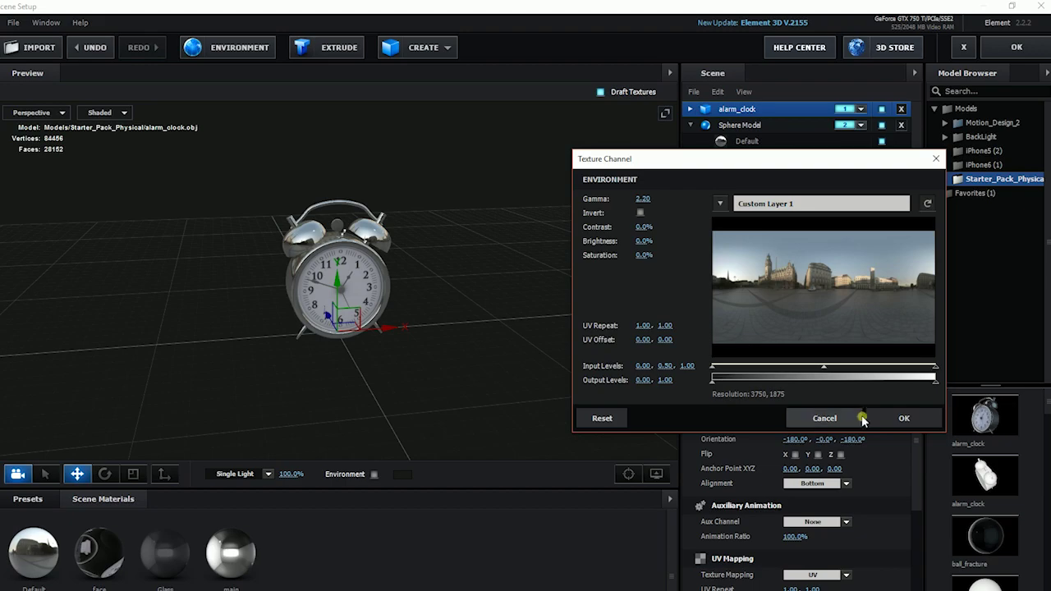
pyautogui.click(862, 418)
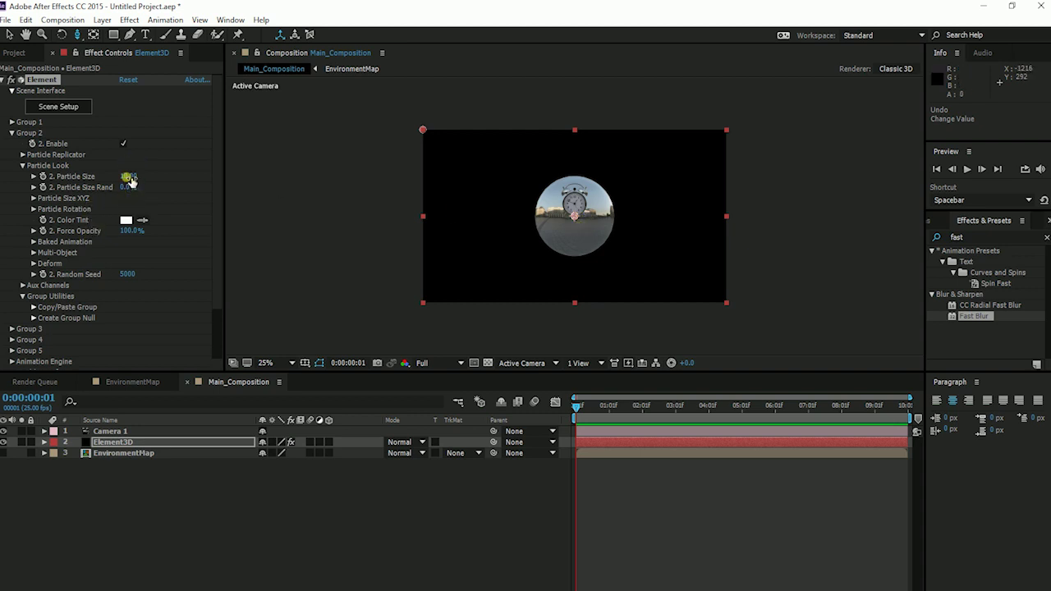
# Step: Scale the environment sphere to Particle Size 47.40 and move the clock lower, to Position Z -940
pyautogui.moveTo(129, 177); pyautogui.dragTo(188, 176)
pyautogui.click(14, 122)
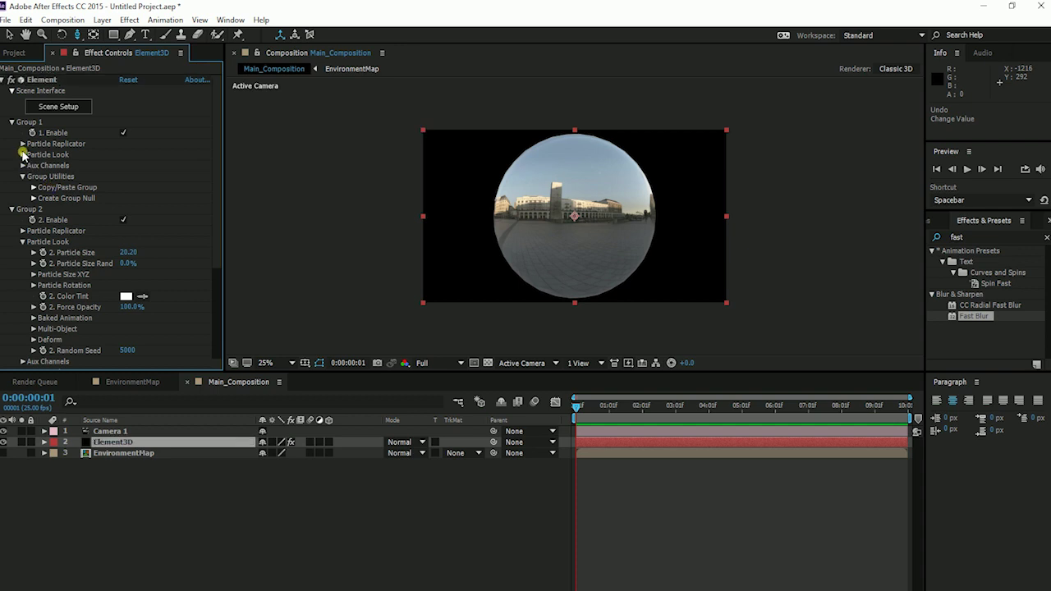
pyautogui.click(23, 155)
pyautogui.click(23, 145)
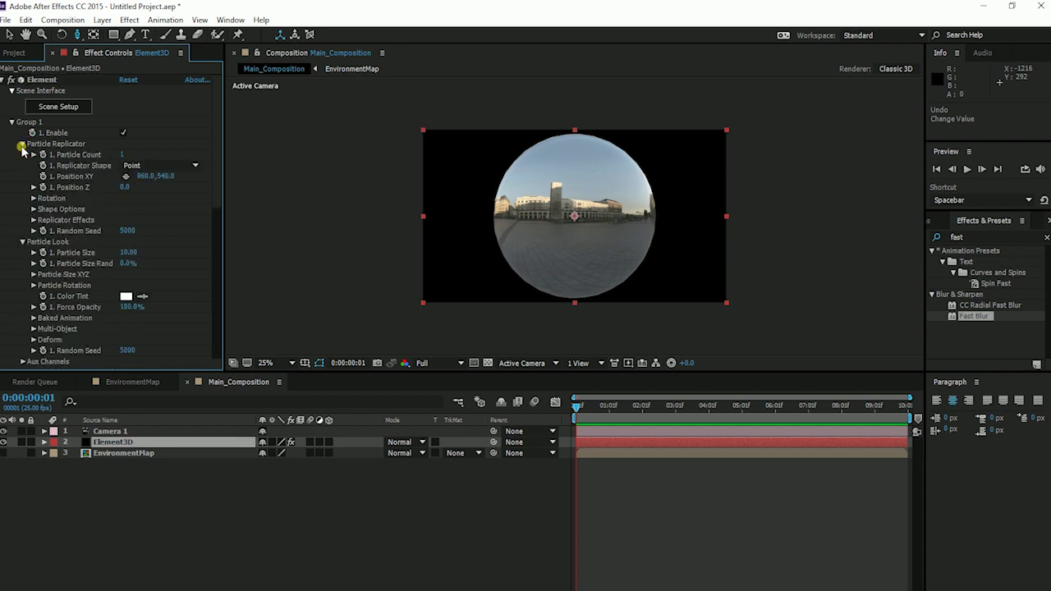
pyautogui.moveTo(137, 189); pyautogui.dragTo(65, 189)
pyautogui.moveTo(169, 184); pyautogui.dragTo(218, 173)
pyautogui.scroll(-4, 119, 213)
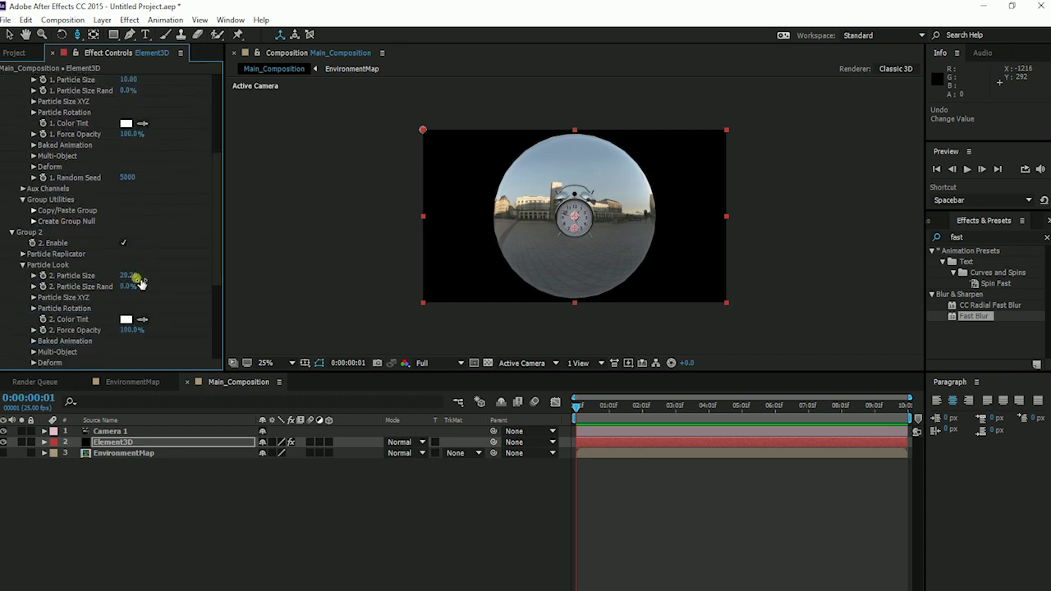
pyautogui.moveTo(140, 282); pyautogui.dragTo(341, 284)
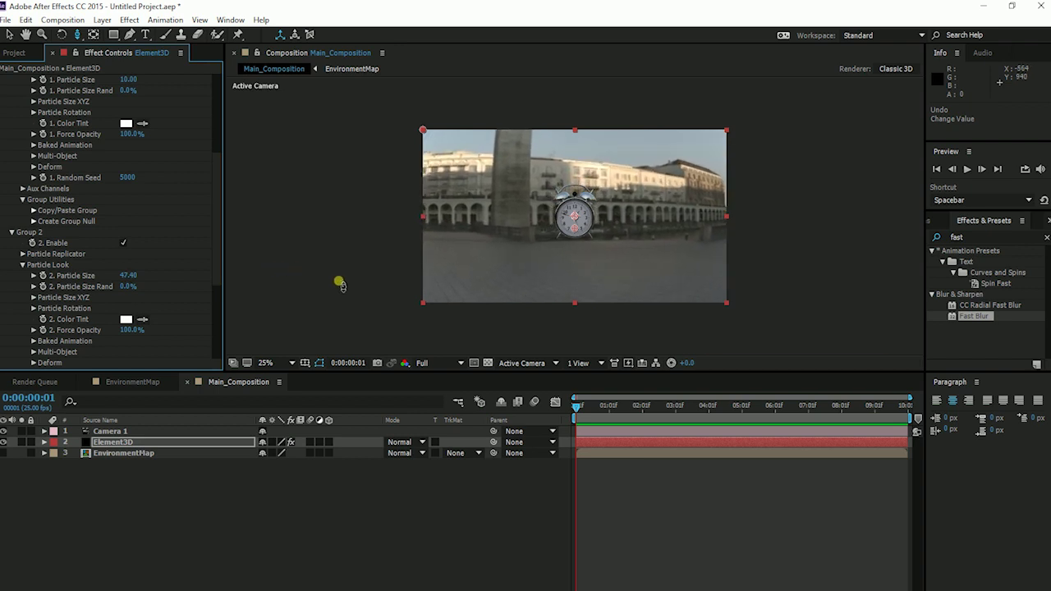
# Step: Orbit Camera 1 with the Unified Camera tool to reframe the city square
pyautogui.click(115, 432)
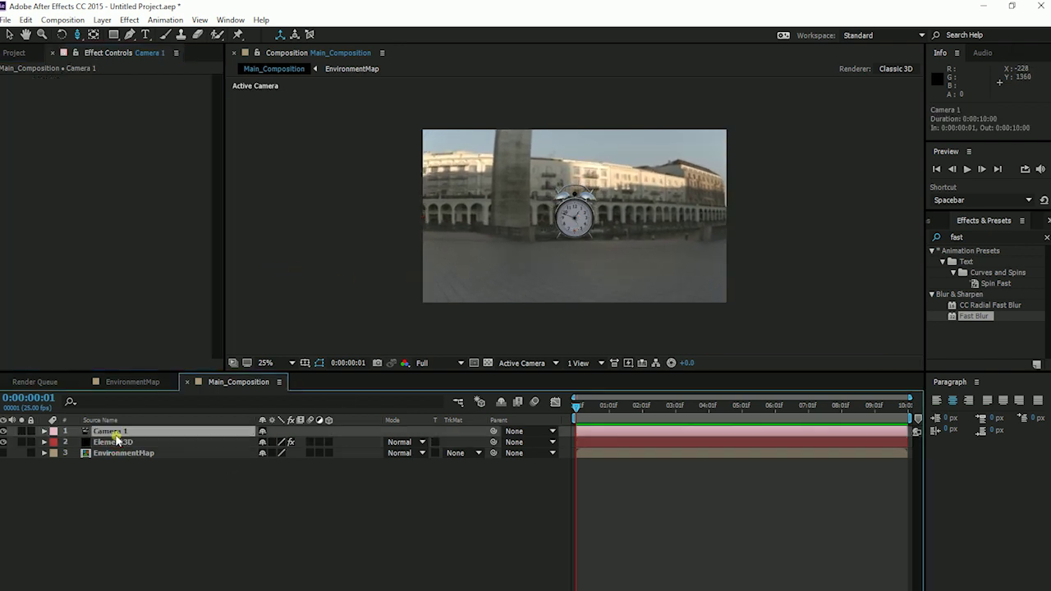
pyautogui.press('c')
pyautogui.moveTo(608, 241); pyautogui.dragTo(591, 207)
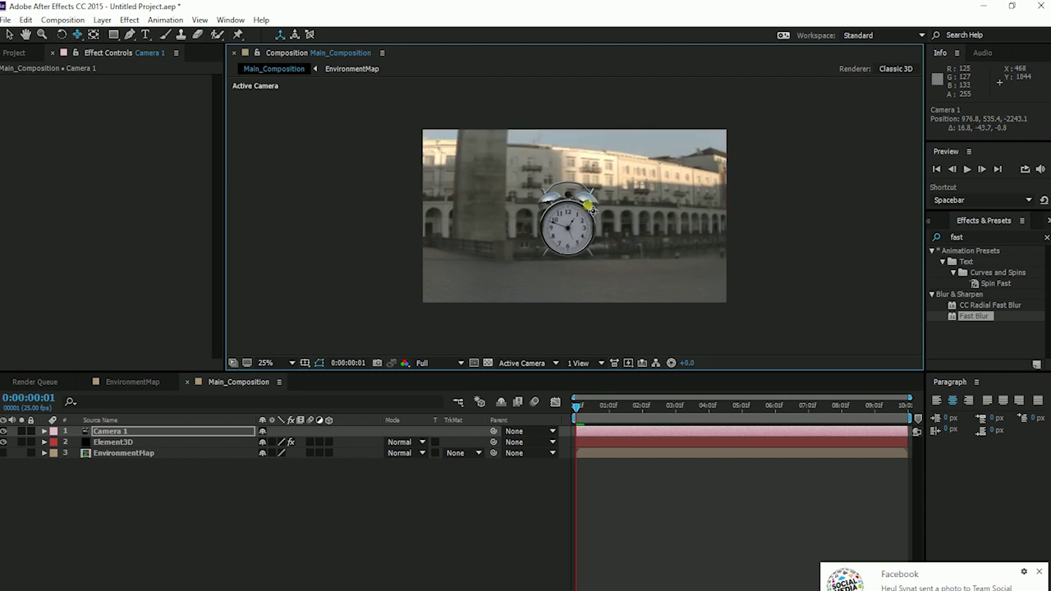
# Step: Orbit Camera 1 again to a new street angle, then show the Element3D effect settings
pyautogui.click(124, 444)
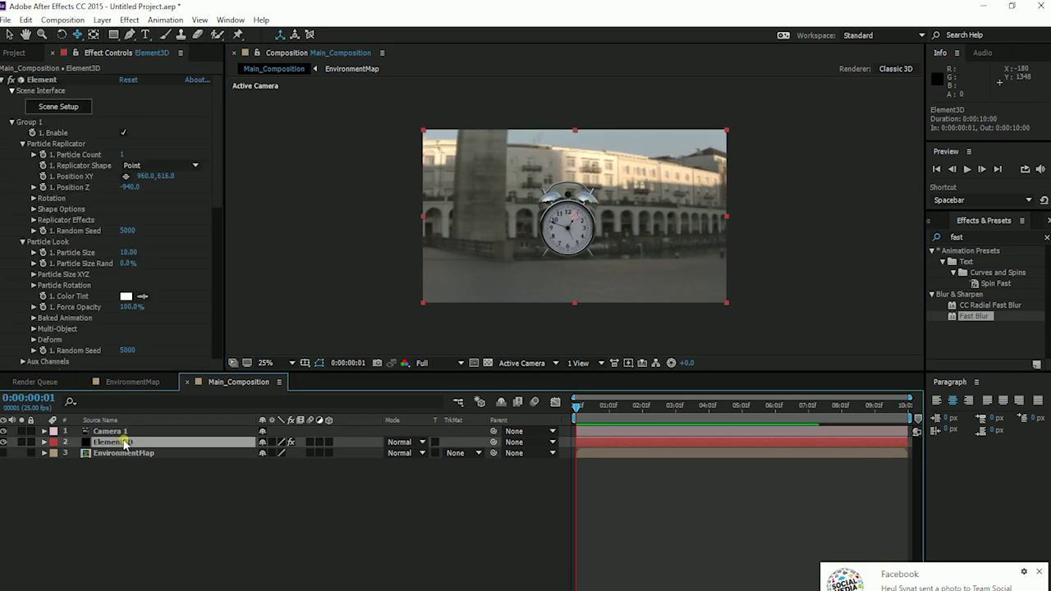
pyautogui.hotkey('ctrl', 'Up')
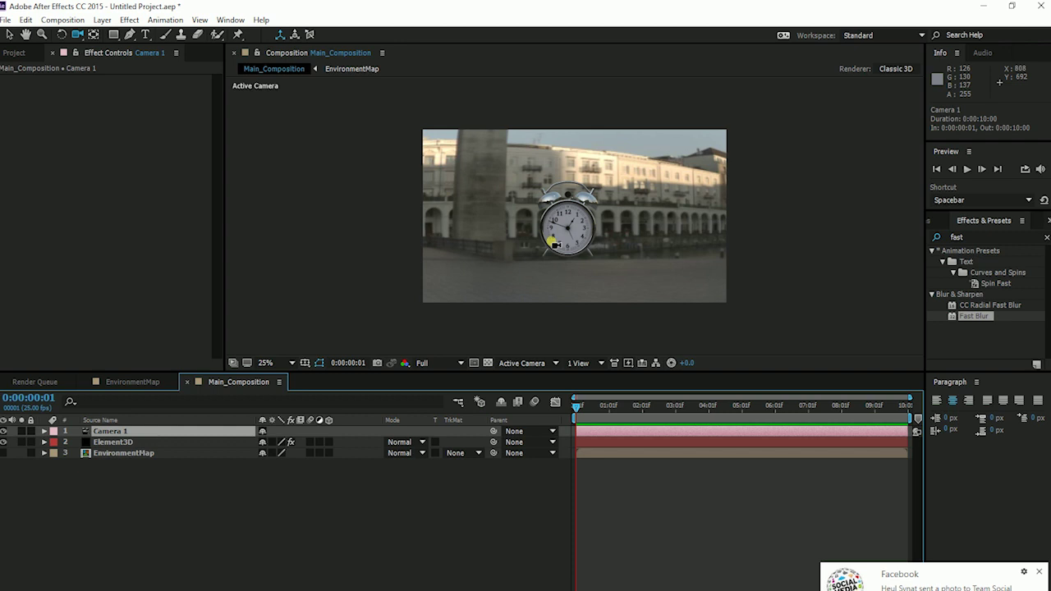
pyautogui.moveTo(550, 243); pyautogui.dragTo(528, 225)
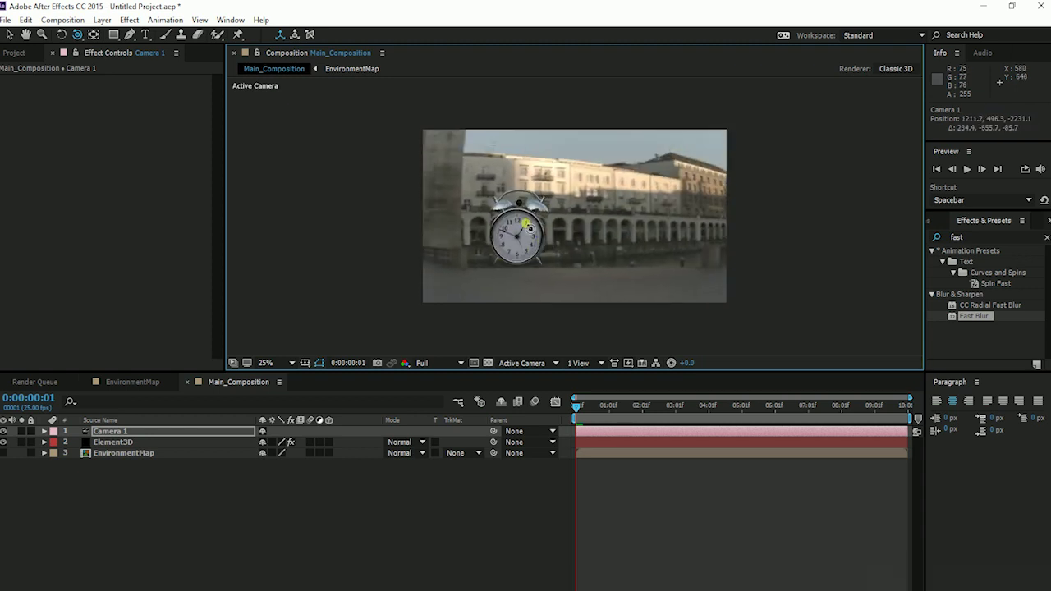
pyautogui.click(128, 443)
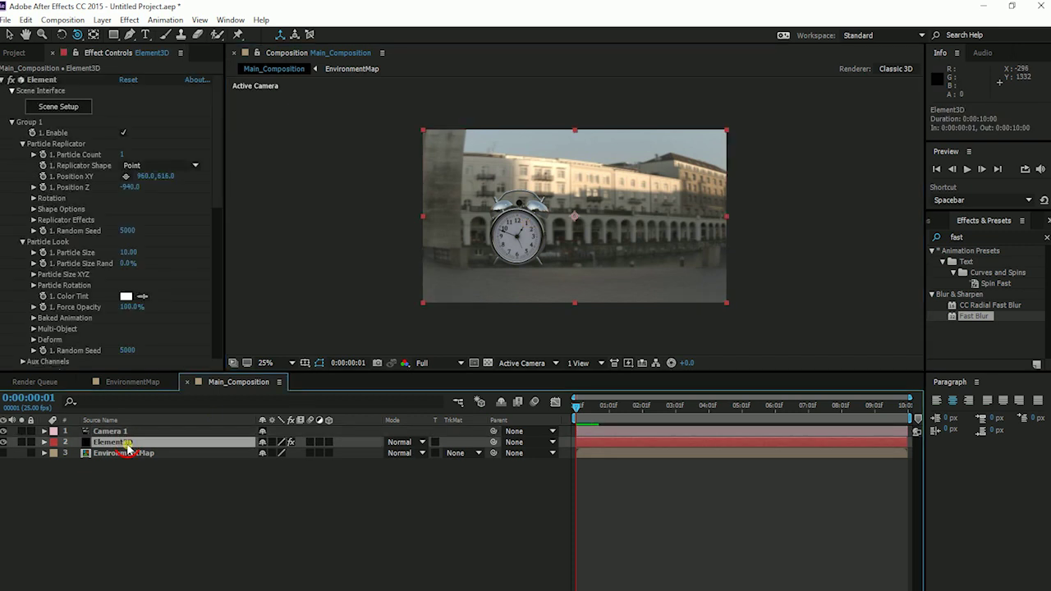
pyautogui.click(127, 446)
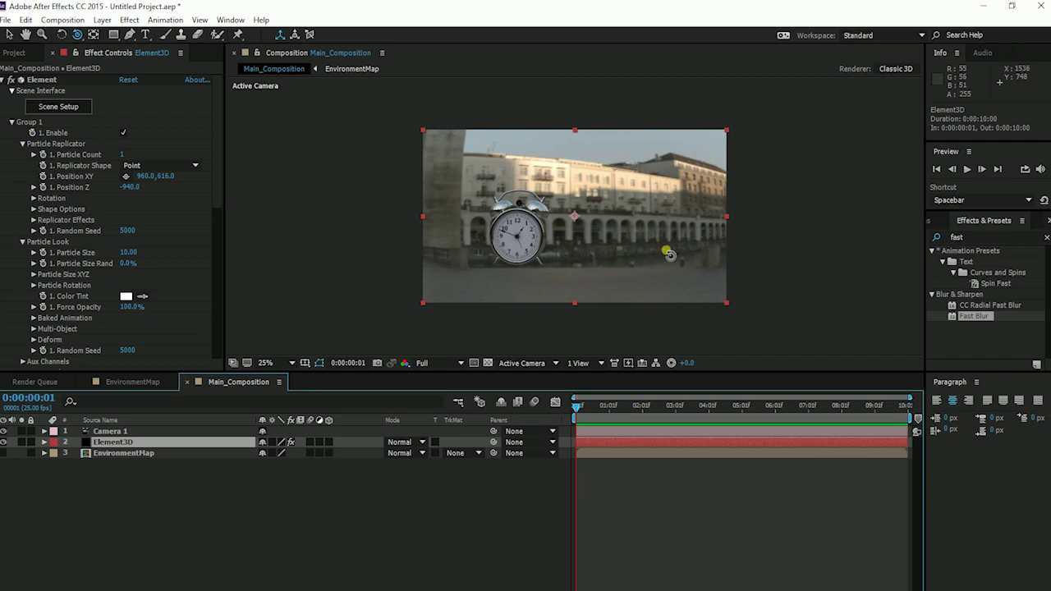
# Step: Add Fast Blur at Blurriness 20 to the CxDVy4p.jpg panorama layer in EnvironmentMap
pyautogui.click(133, 382)
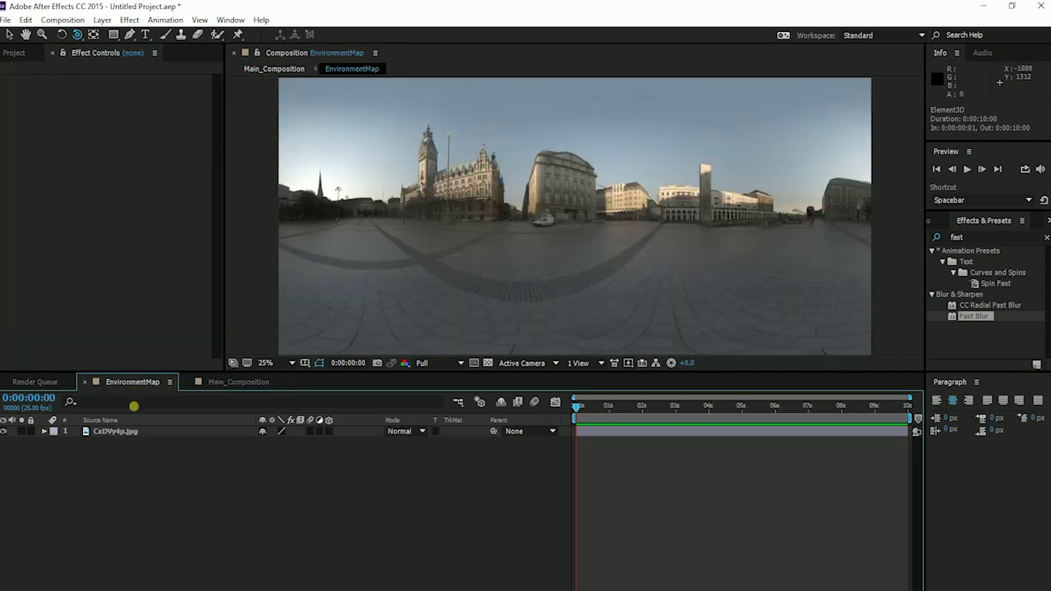
pyautogui.click(131, 434)
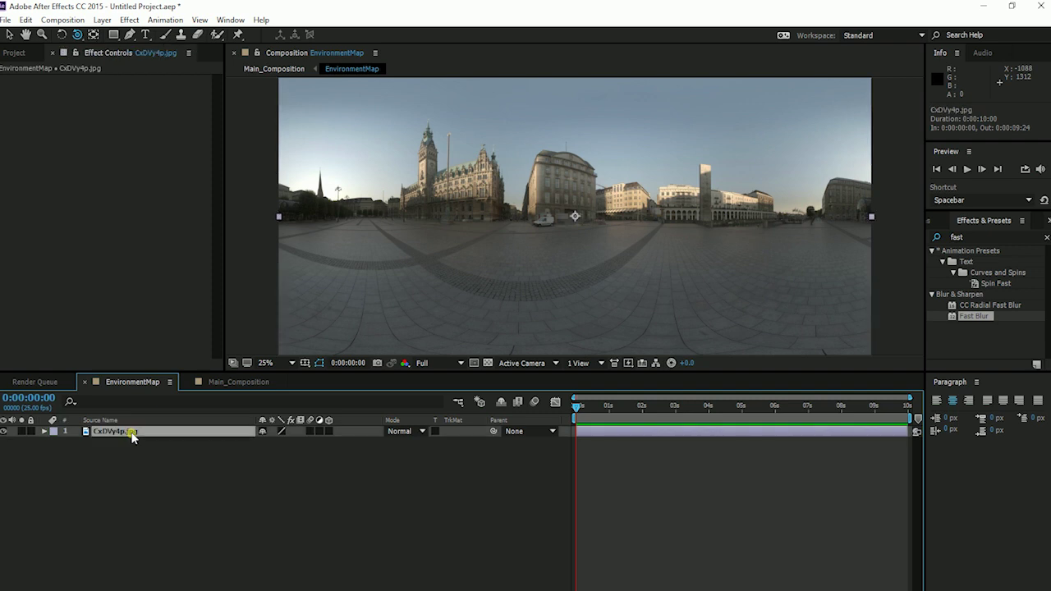
pyautogui.moveTo(972, 328); pyautogui.dragTo(128, 440)
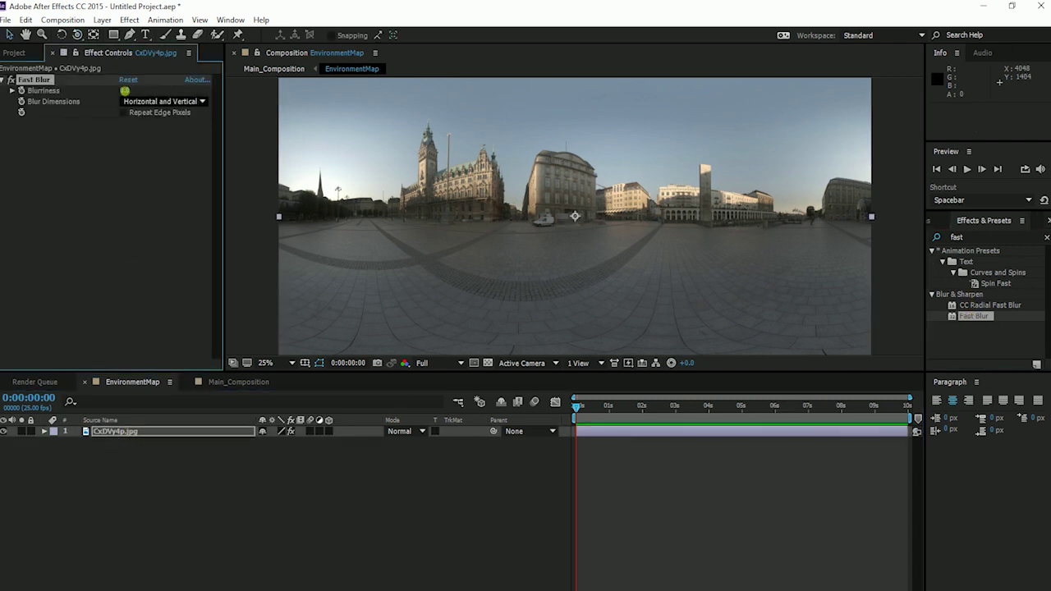
pyautogui.click(125, 90)
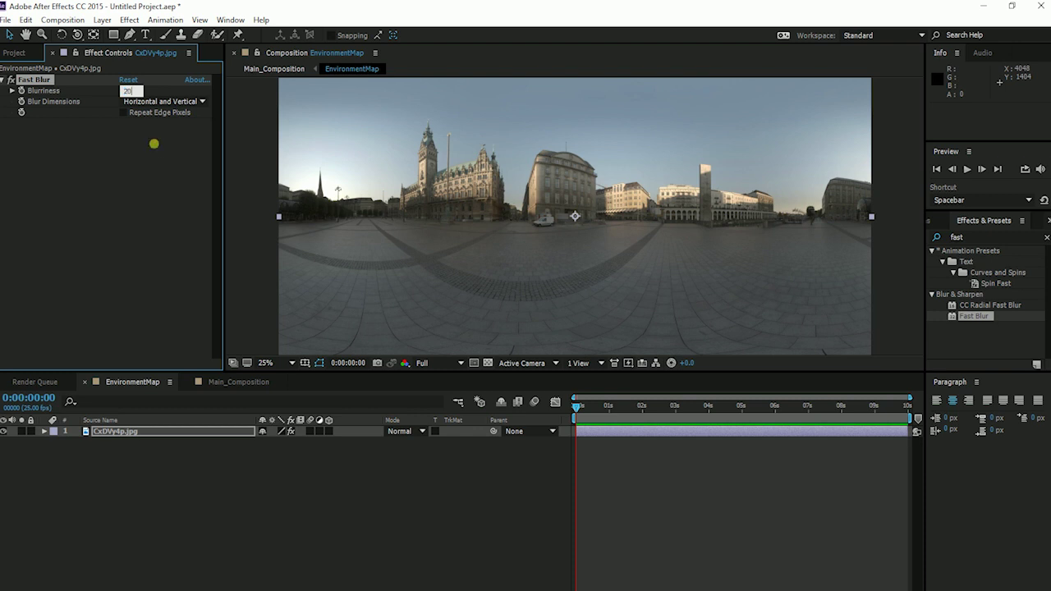
pyautogui.write('20')
pyautogui.press('Return')
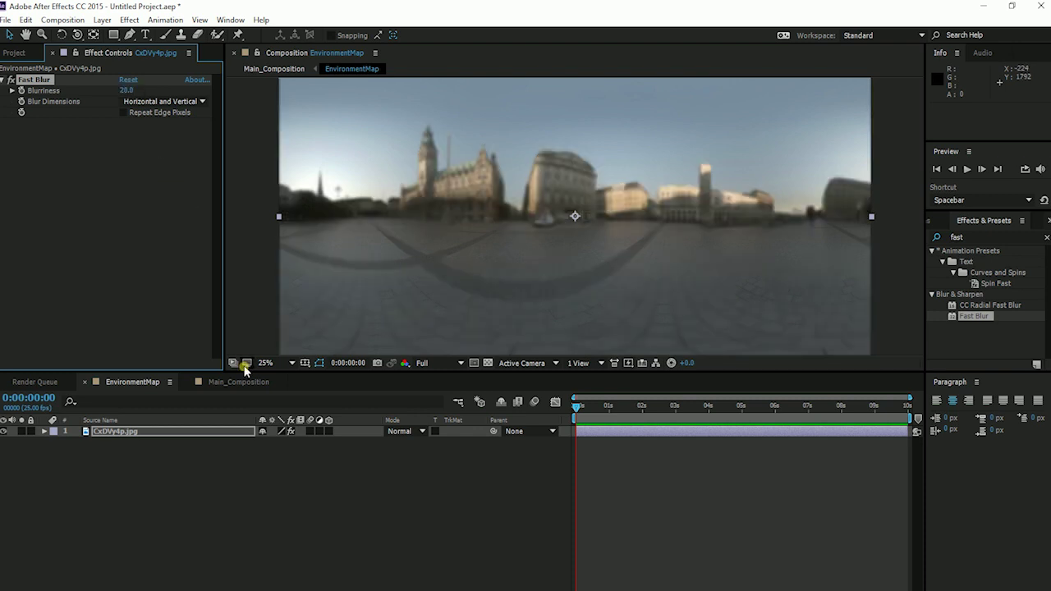
pyautogui.click(247, 382)
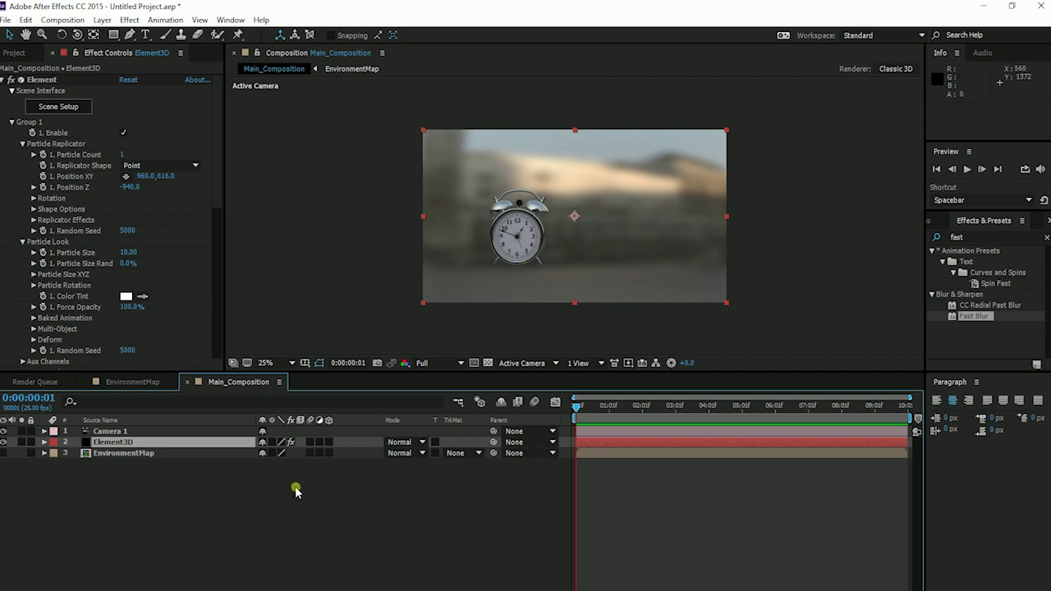
# Step: Collapse Group 1 and Group 2 in the Element3D layer's Effect Controls
pyautogui.click(277, 507)
pyautogui.click(120, 443)
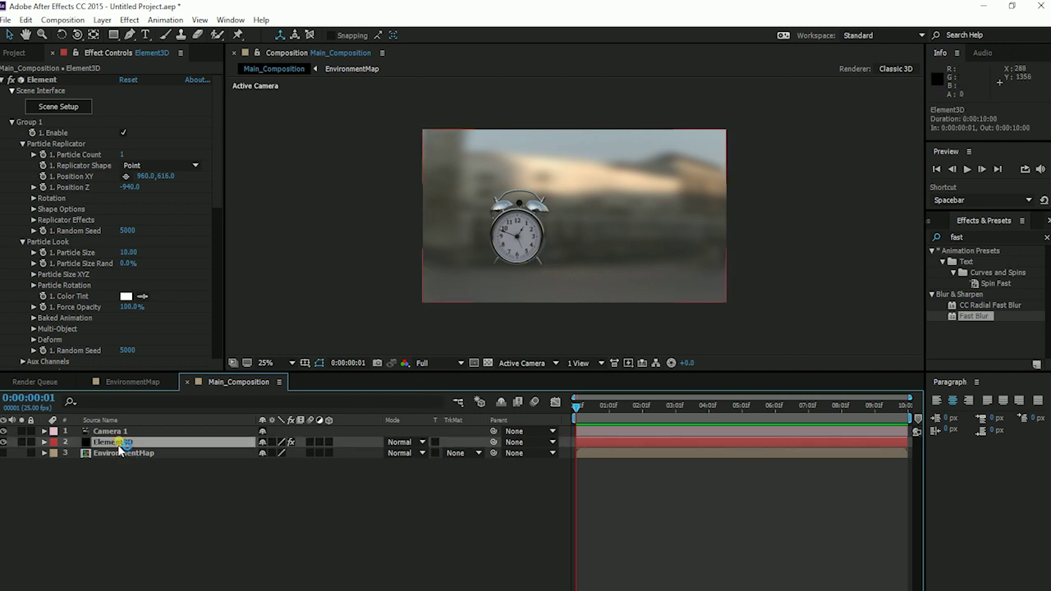
pyautogui.click(124, 474)
pyautogui.click(119, 444)
pyautogui.click(12, 122)
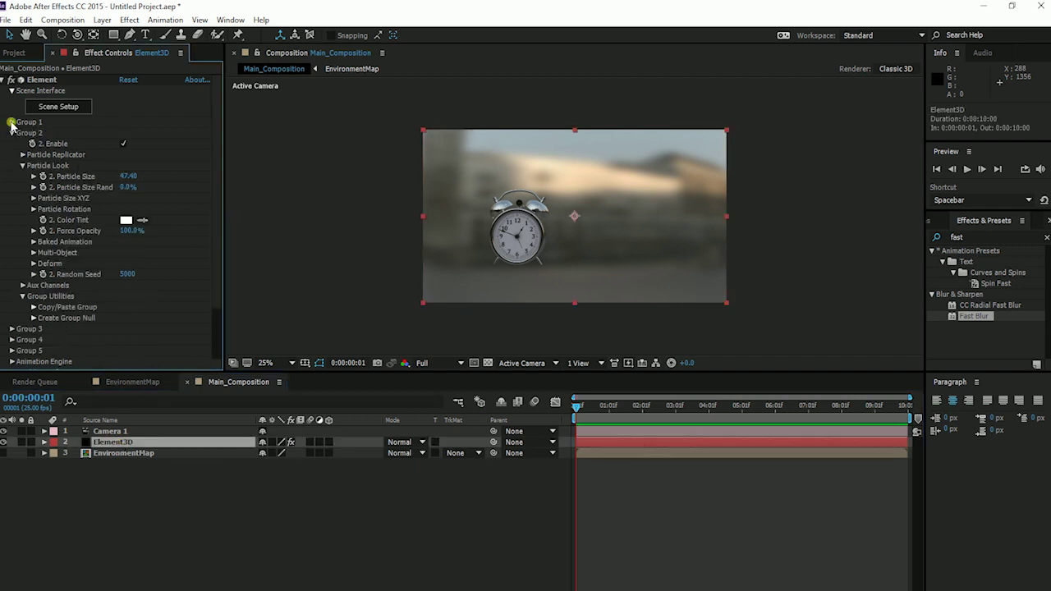
pyautogui.click(24, 157)
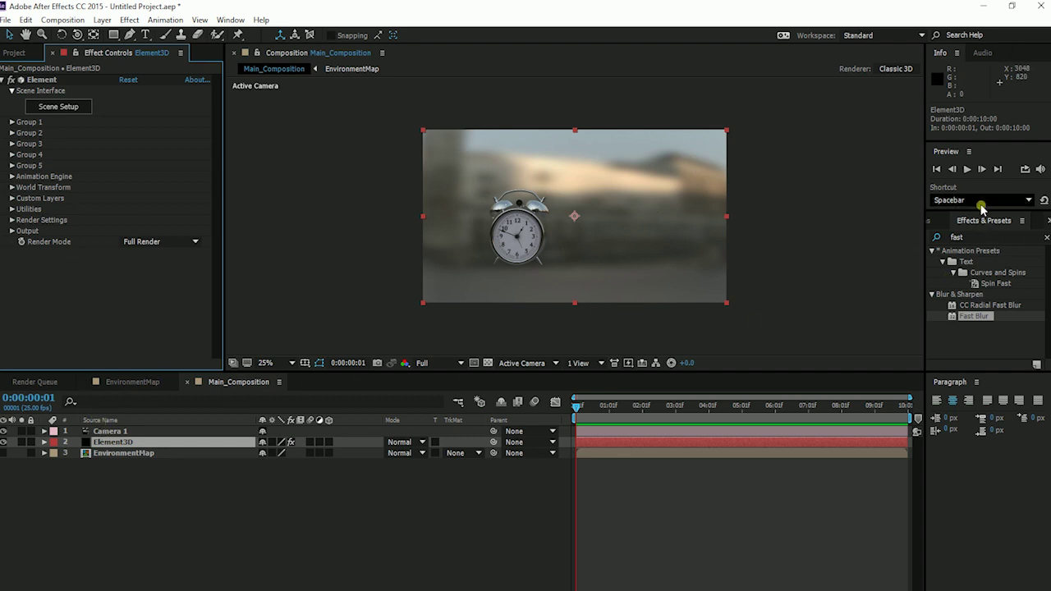
pyautogui.click(977, 243)
# Step: Search 'curve' and apply Curves to Element3D, bending the curve upward to brighten
pyautogui.click(980, 238)
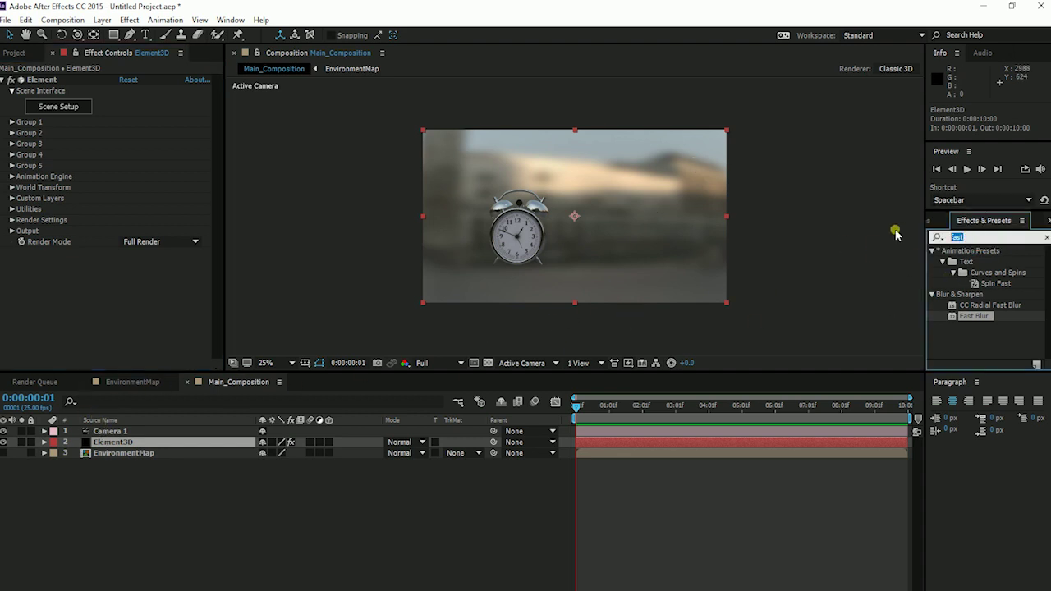
pyautogui.write('curve')
pyautogui.click(982, 300)
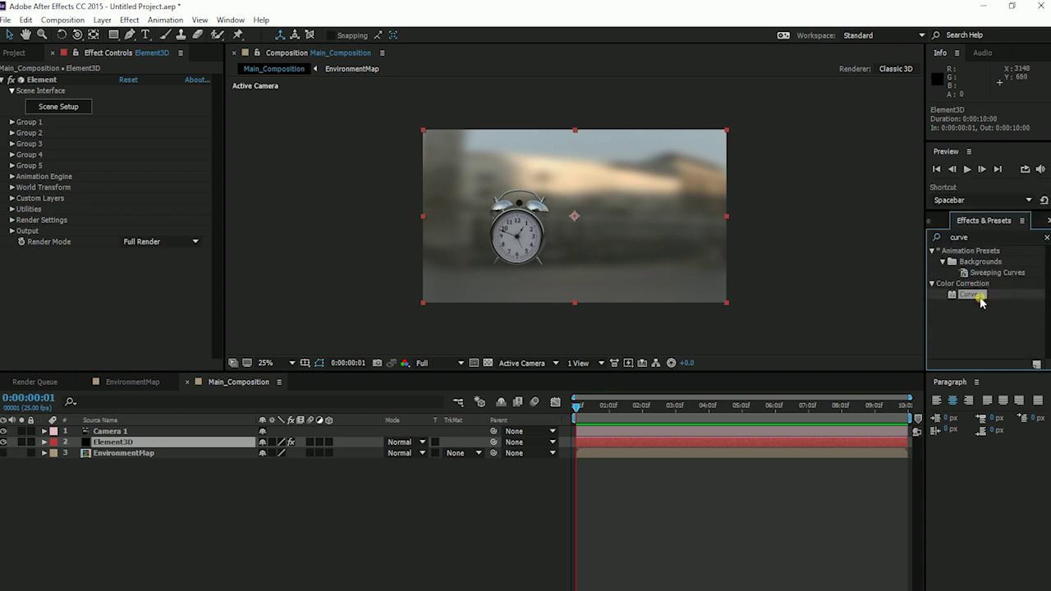
pyautogui.moveTo(975, 300); pyautogui.dragTo(191, 442)
pyautogui.moveTo(115, 257); pyautogui.dragTo(70, 240)
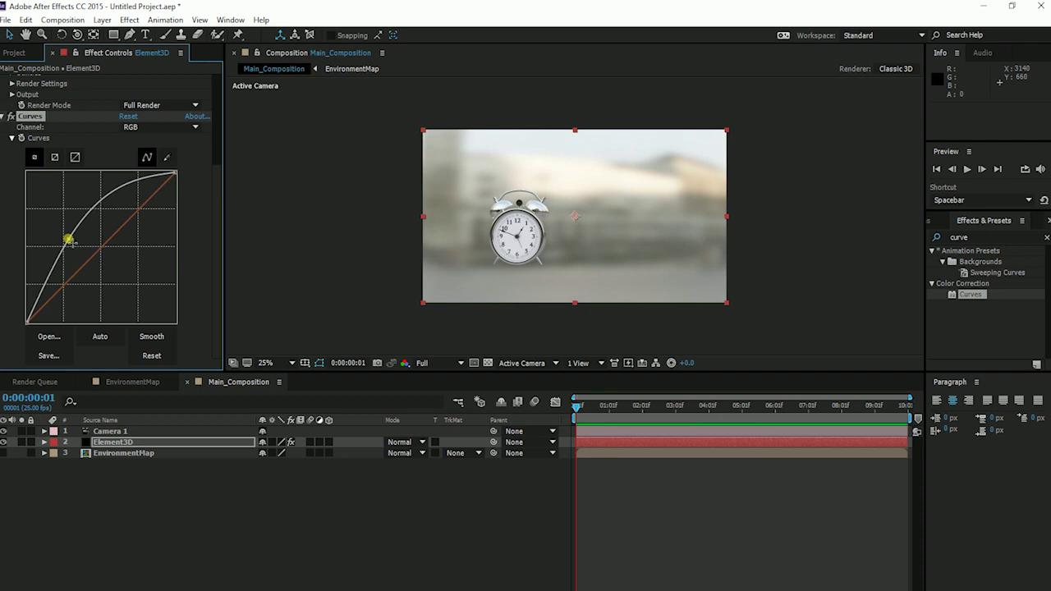
# Step: Delete the trial Curves effect and reselect the Element3D layer
pyautogui.press('Delete')
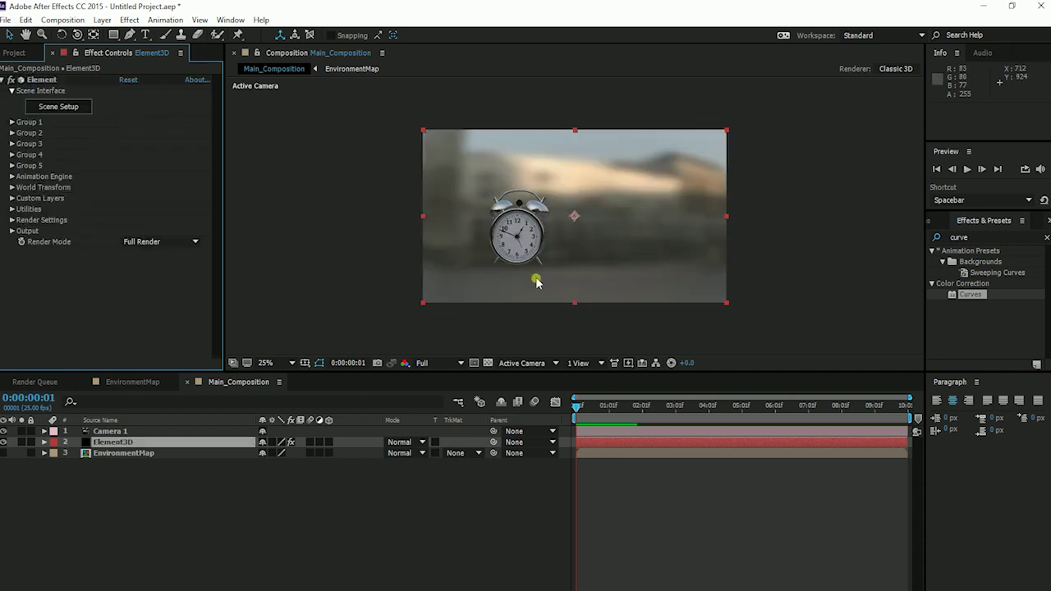
pyautogui.click(119, 454)
pyautogui.click(117, 444)
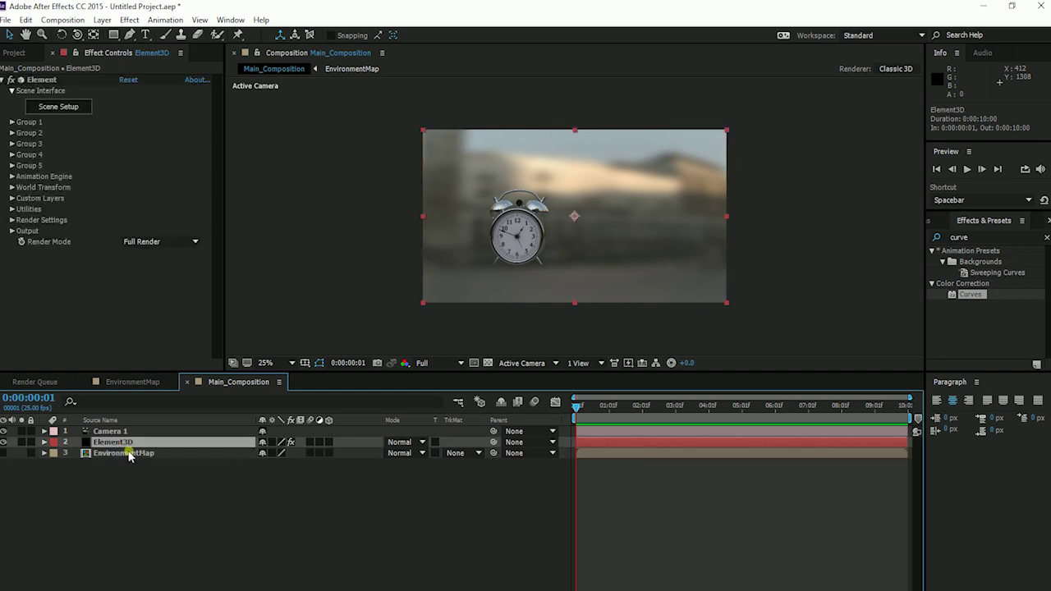
# Step: Duplicate the Element3D layer and swap the order of the two copies
pyautogui.click(25, 19)
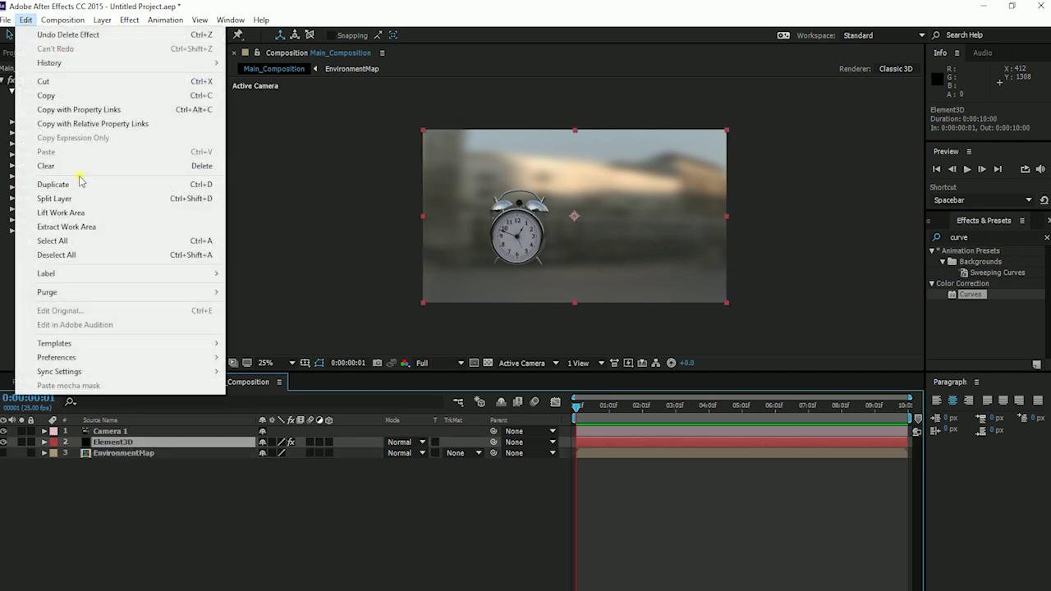
pyautogui.click(81, 188)
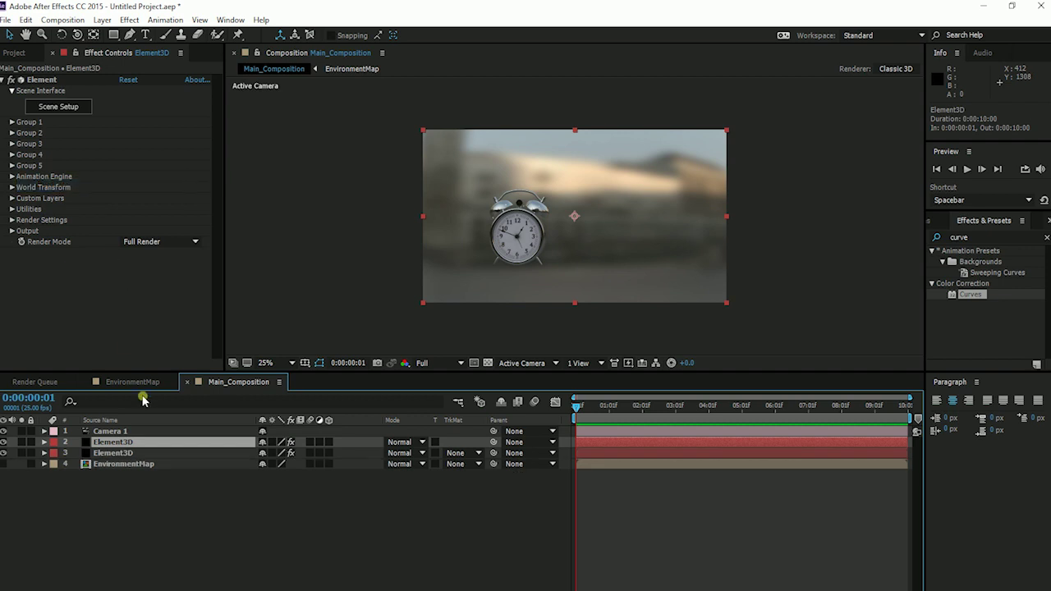
pyautogui.moveTo(120, 457); pyautogui.dragTo(122, 451)
pyautogui.click(124, 453)
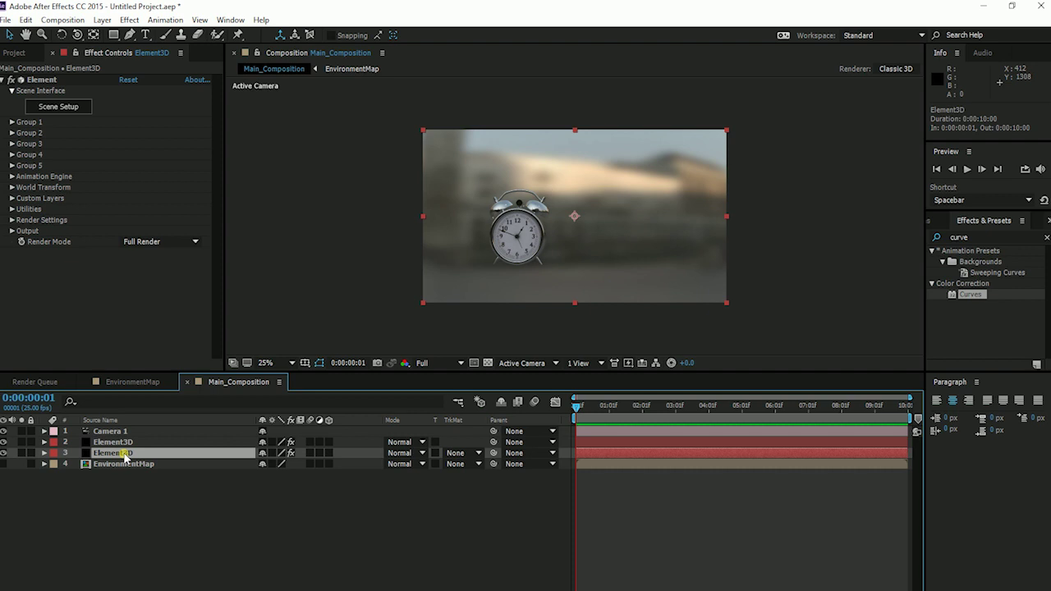
# Step: Disable Group 1 in the lower Element3D copy
pyautogui.click(11, 121)
pyautogui.scroll(-2, 96, 150)
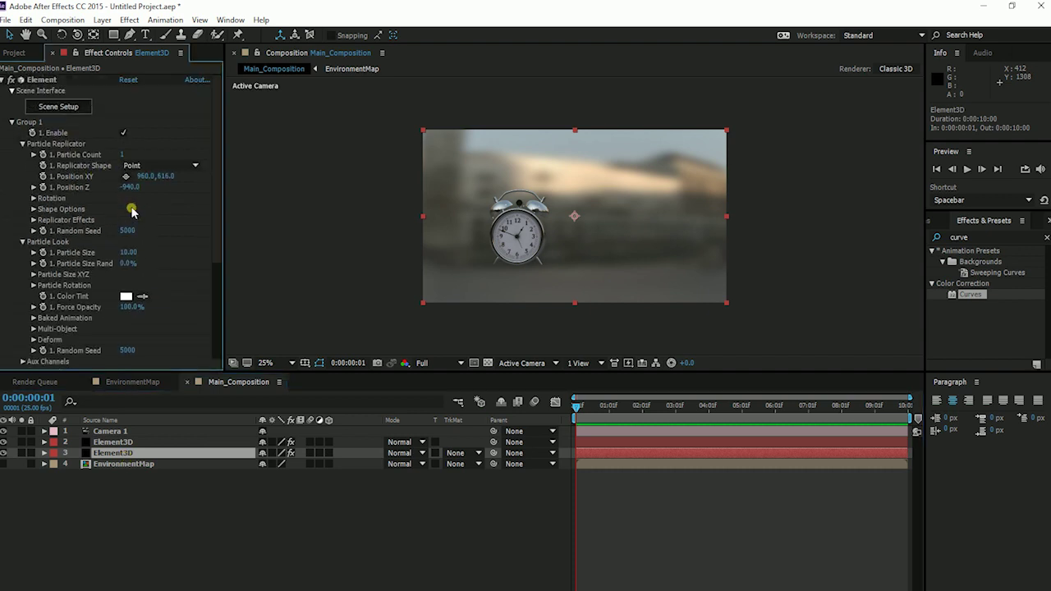
pyautogui.scroll(1, 130, 209)
pyautogui.click(125, 133)
pyautogui.click(119, 183)
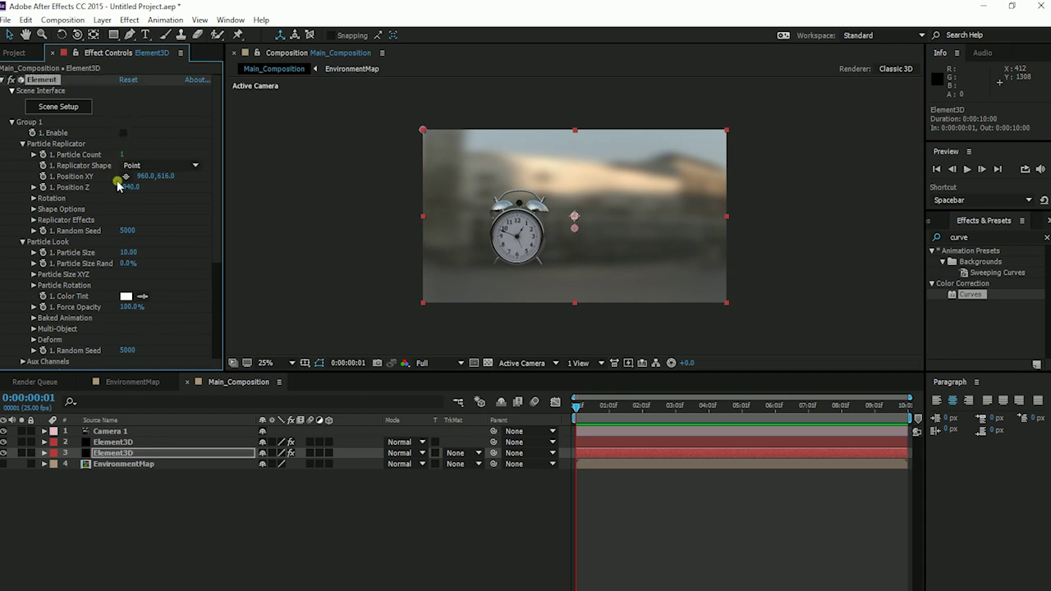
pyautogui.click(10, 122)
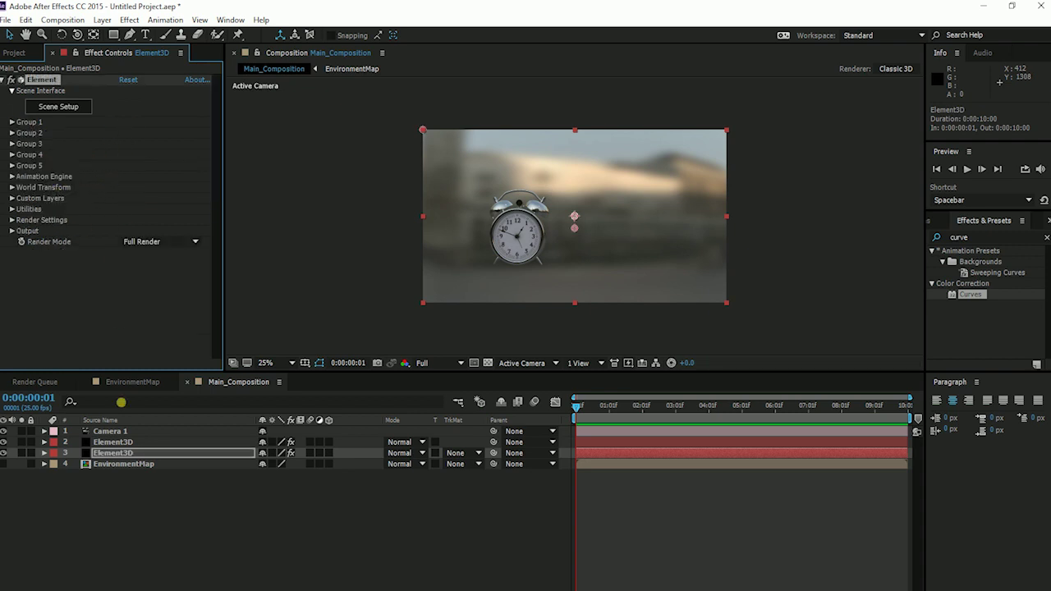
# Step: Disable Group 2 in the upper Element3D copy
pyautogui.click(123, 443)
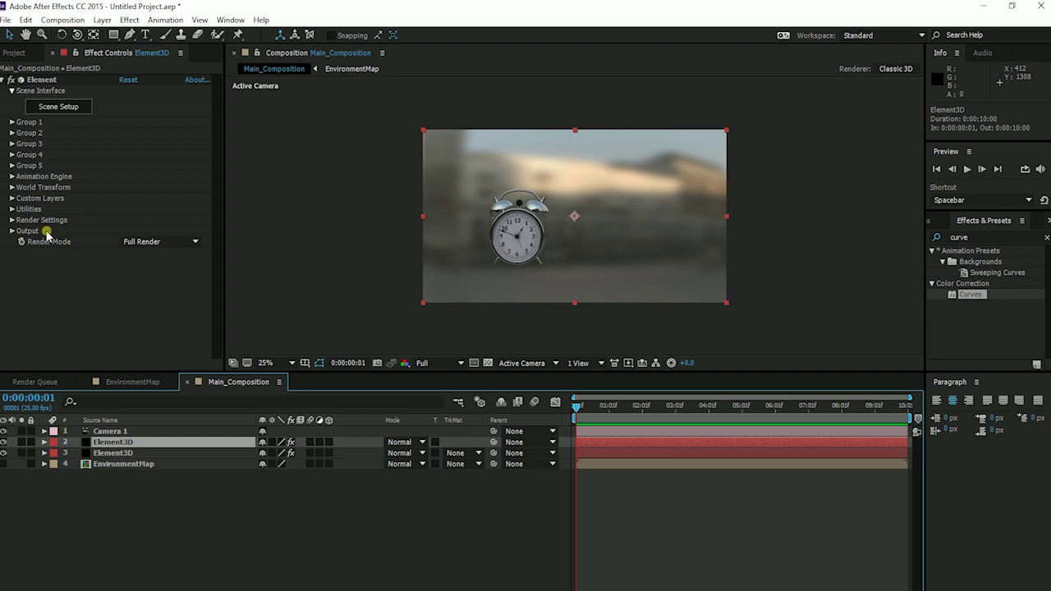
pyautogui.click(7, 137)
pyautogui.click(76, 166)
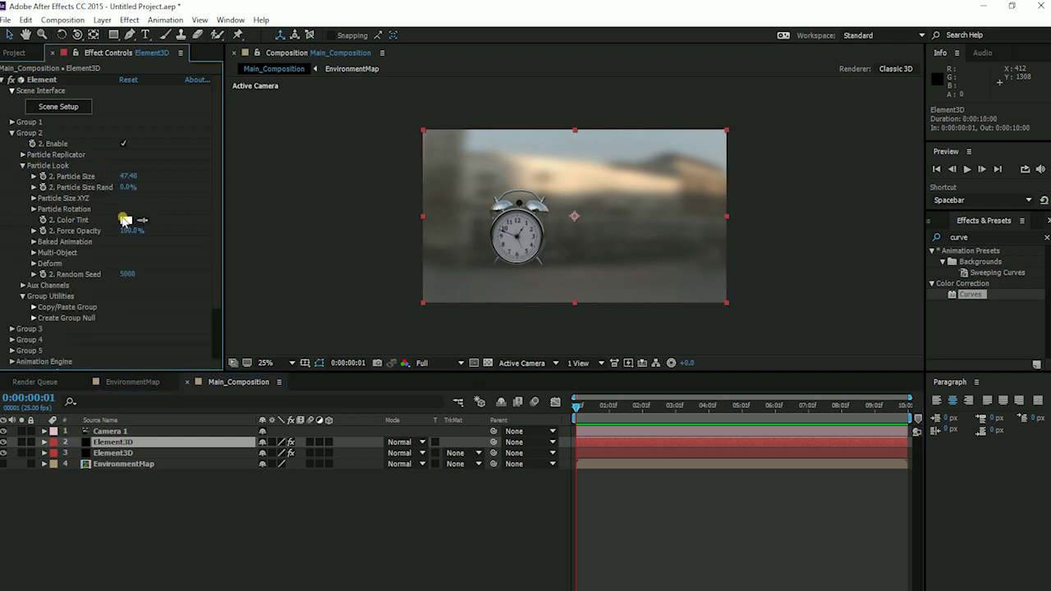
pyautogui.click(123, 145)
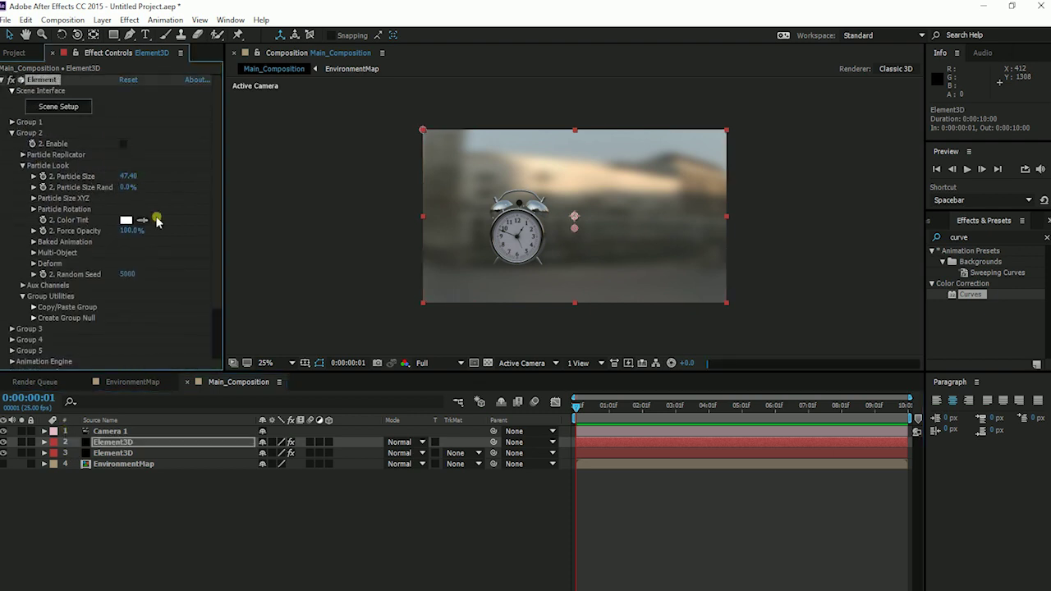
pyautogui.click(151, 435)
# Step: Add an upward-bent Curves to the upper Element3D layer, then orbit the camera to centre the clock
pyautogui.moveTo(988, 294); pyautogui.dragTo(122, 443)
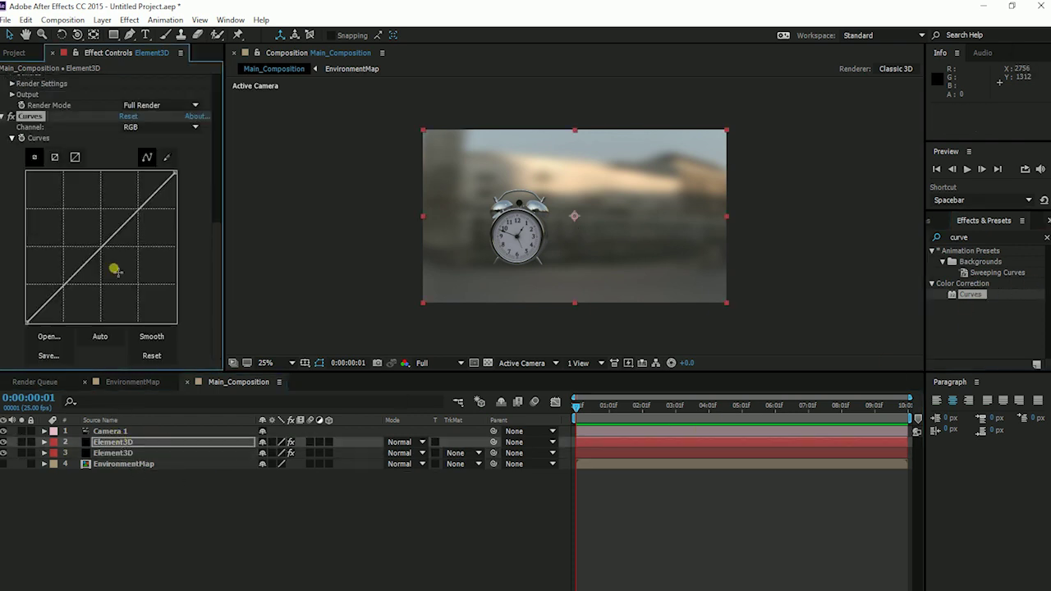
pyautogui.moveTo(115, 270); pyautogui.dragTo(72, 235)
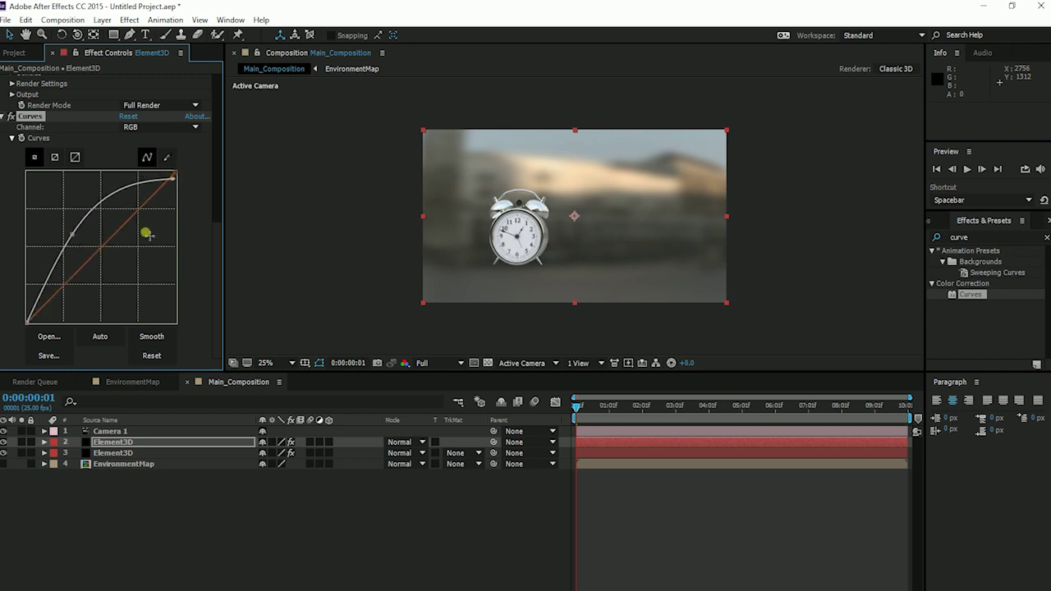
pyautogui.moveTo(36, 320); pyautogui.dragTo(39, 326)
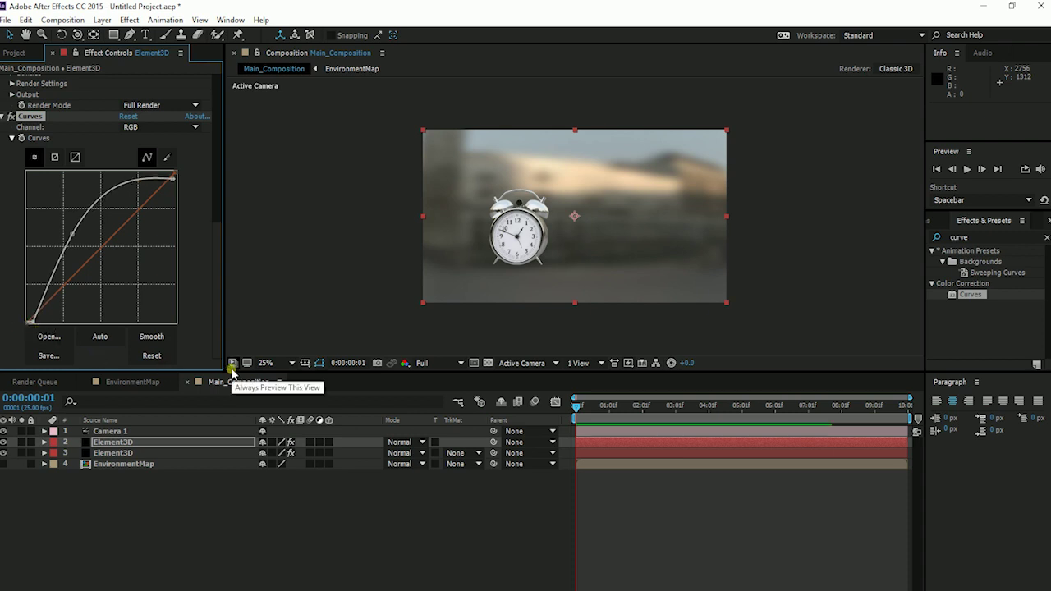
pyautogui.moveTo(577, 253); pyautogui.dragTo(537, 246)
# Step: Select the Camera 1 layer to reframe the clock slightly left of centre
pyautogui.click(107, 431)
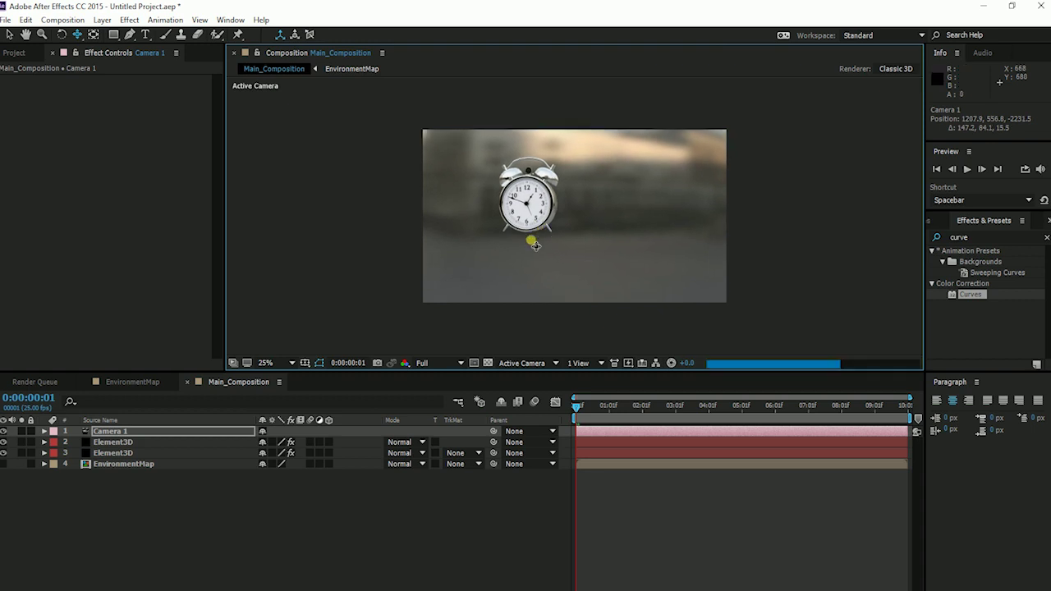